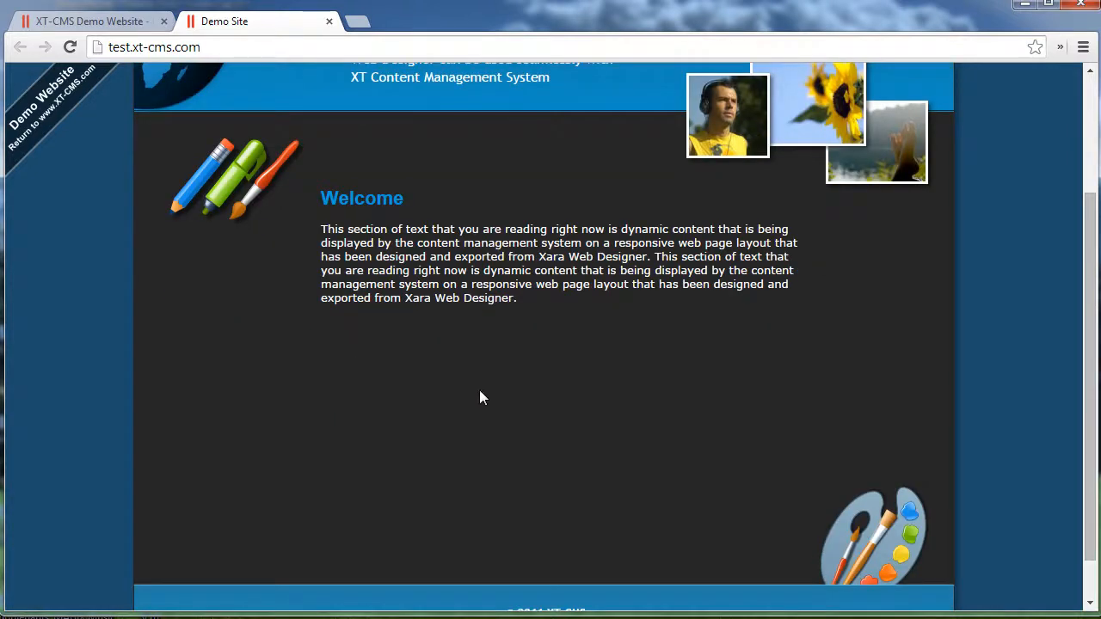
# Step: Examine the dynamic Welcome text on the demo site's home page
pyautogui.moveTo(349, 231); pyautogui.dragTo(492, 284)
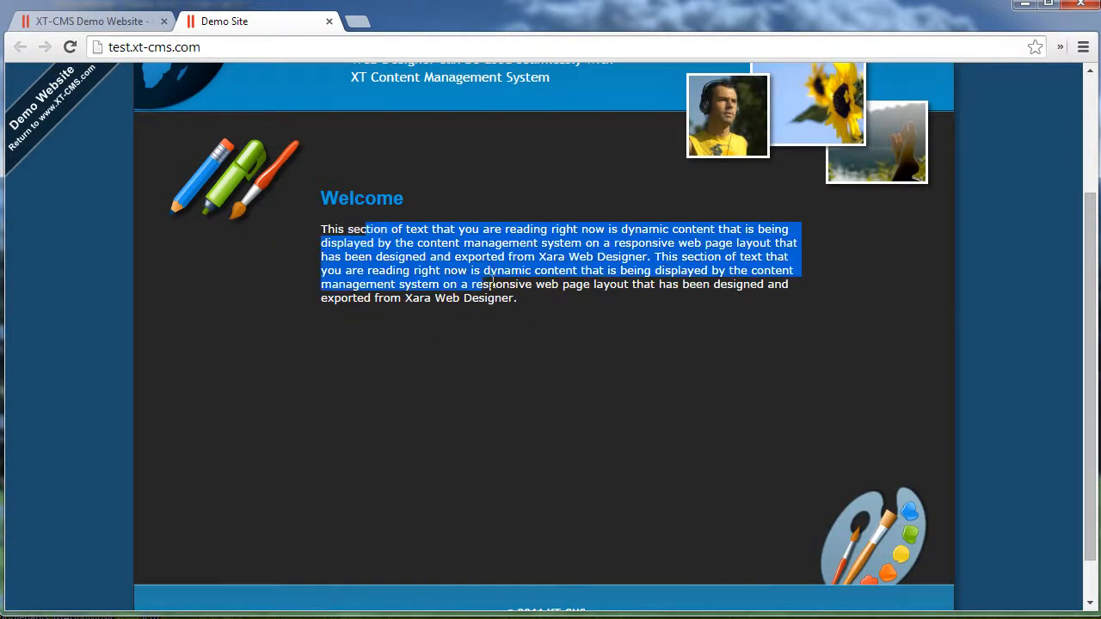
pyautogui.click(508, 294)
pyautogui.scroll(2, 493, 330)
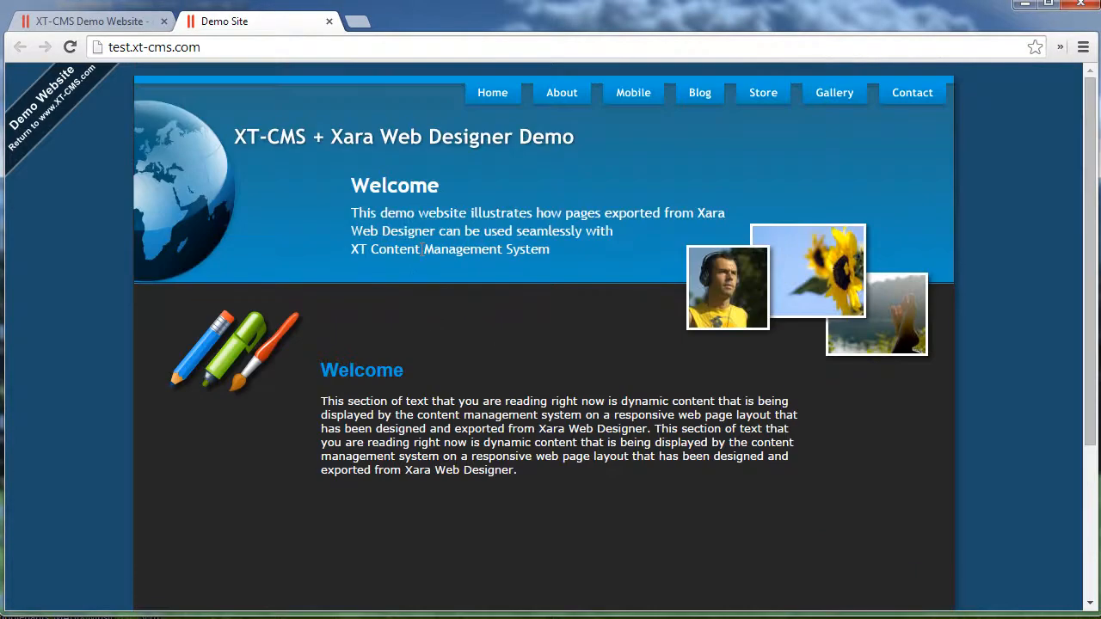
# Step: Open the Demo Site system category for modification in the CMS admin control panel
pyautogui.click(104, 26)
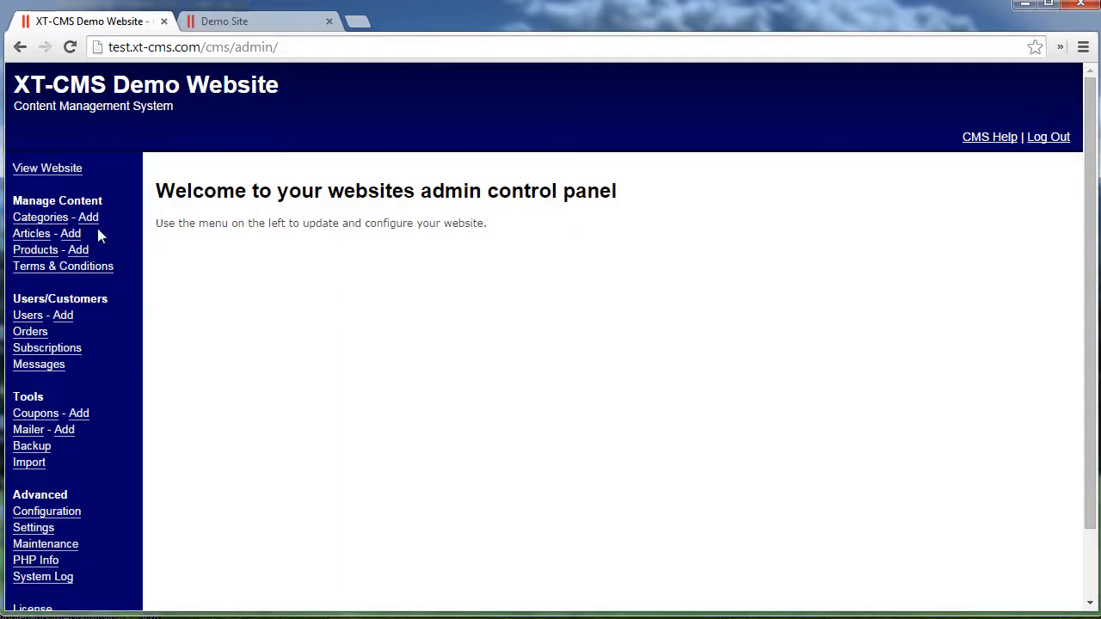
pyautogui.click(49, 220)
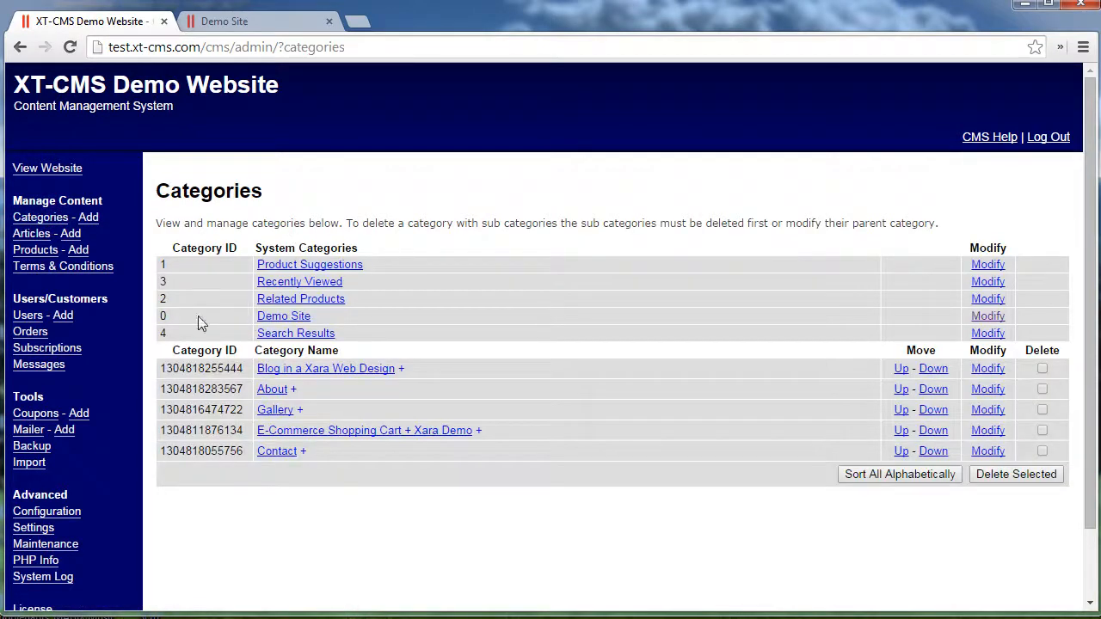
pyautogui.moveTo(162, 316); pyautogui.dragTo(389, 323)
pyautogui.click(387, 322)
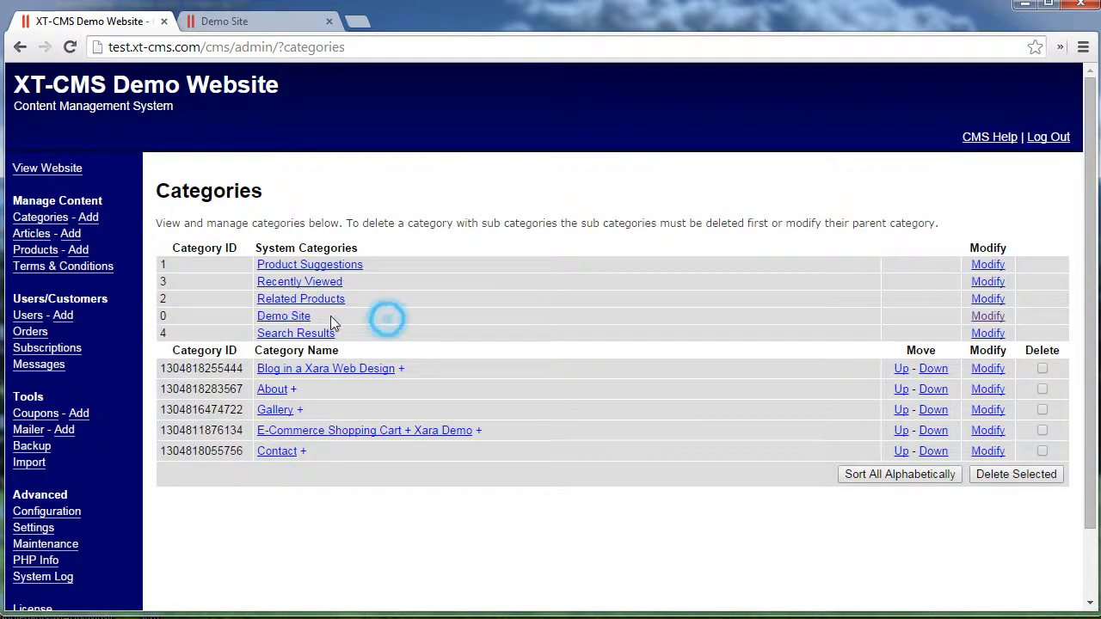
pyautogui.click(989, 318)
pyautogui.scroll(-1, 745, 358)
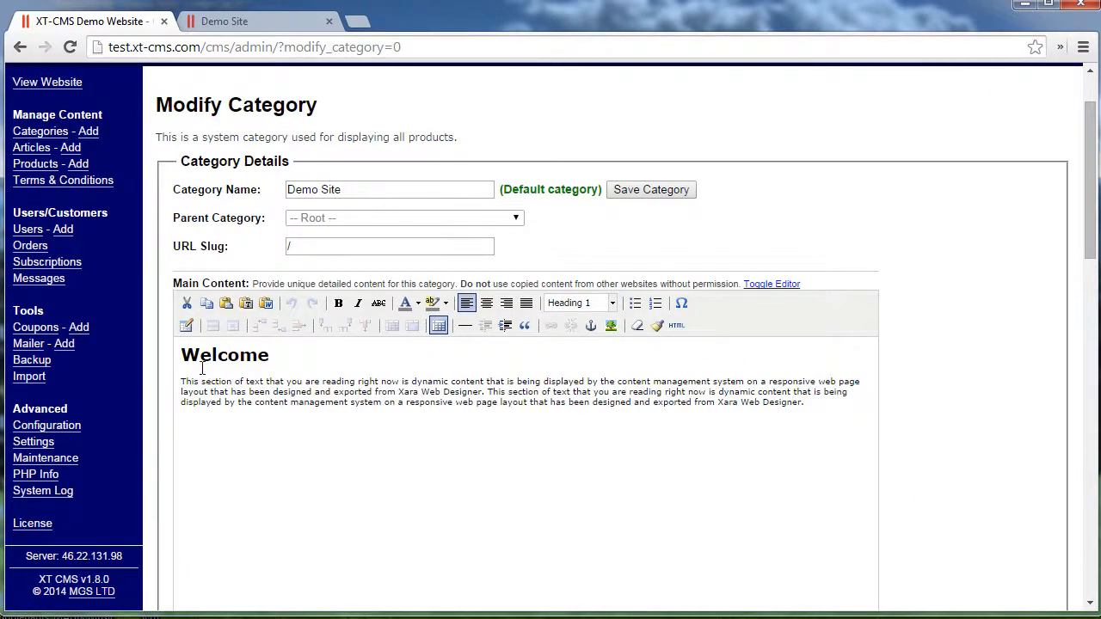
pyautogui.scroll(-1, 207, 362)
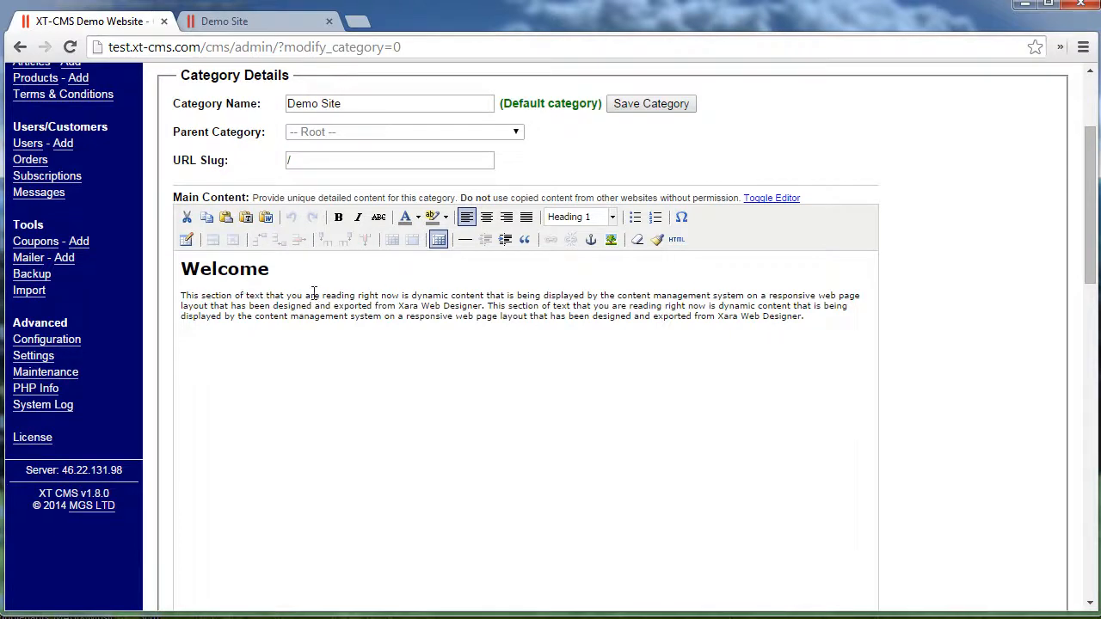
# Step: Add an empty line below the Welcome paragraph in the main content and start inserting an image there
pyautogui.click(811, 318)
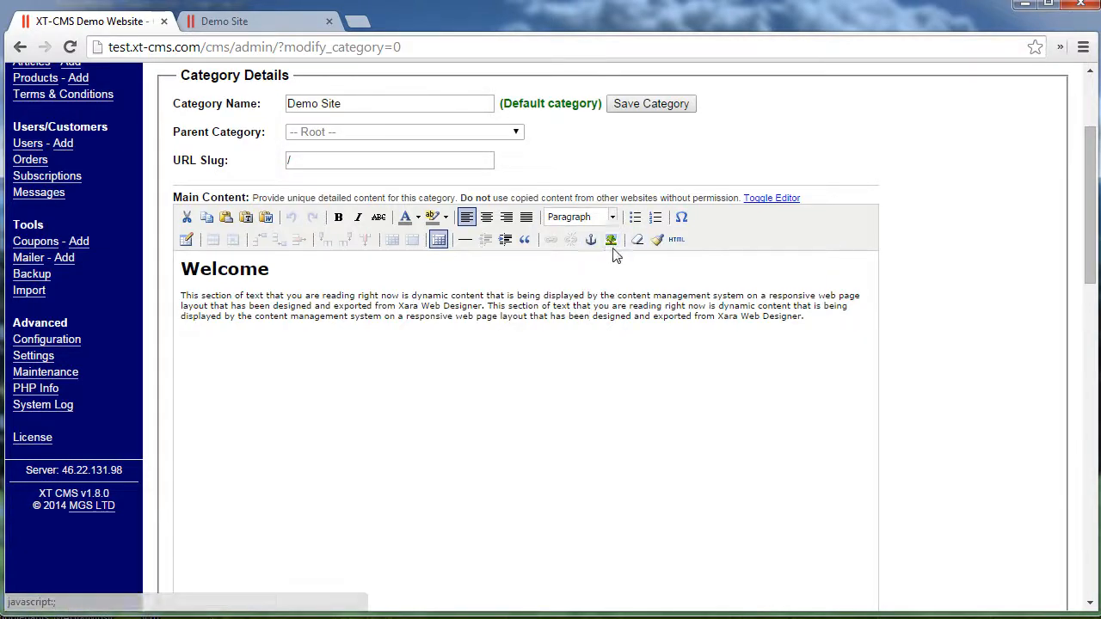
pyautogui.scroll(-3, 553, 312)
pyautogui.scroll(-1, 518, 292)
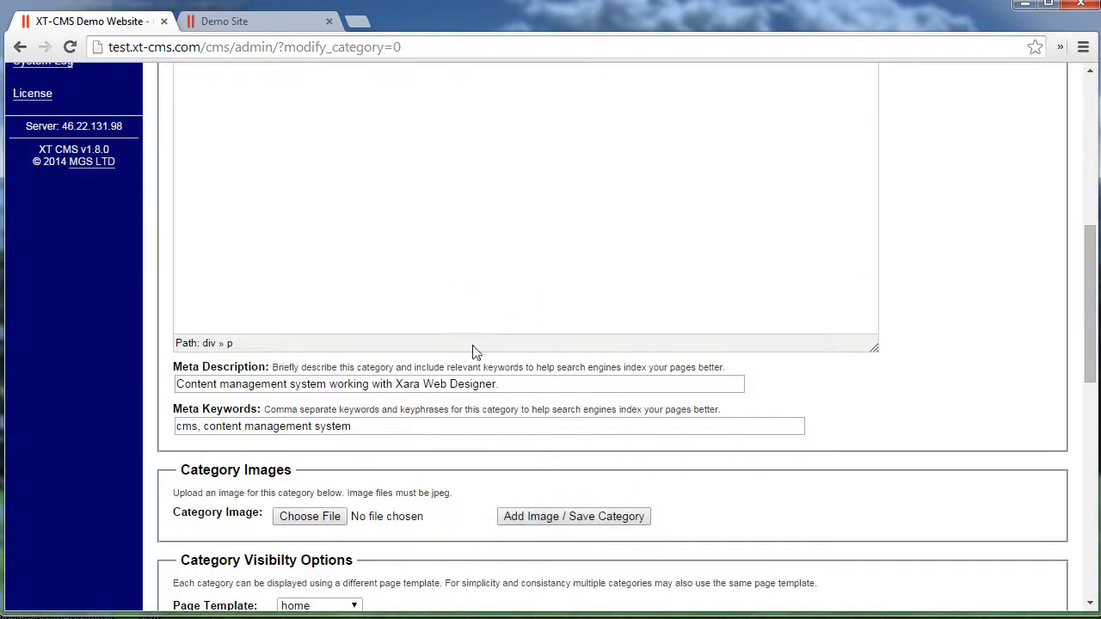
pyautogui.scroll(-1, 172, 509)
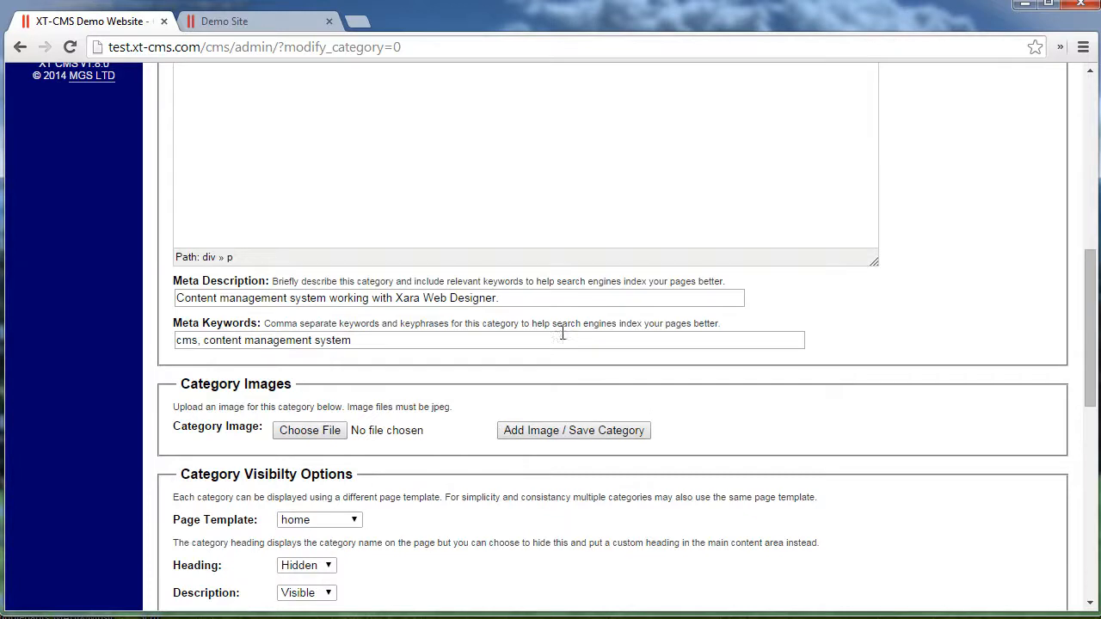
pyautogui.scroll(4, 563, 333)
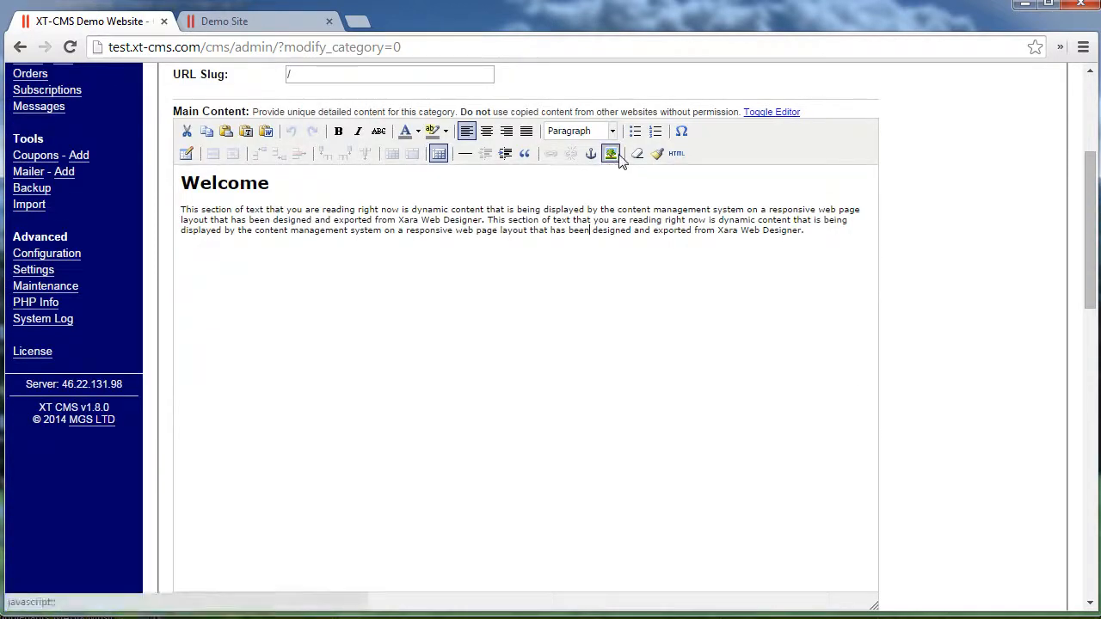
pyautogui.click(818, 233)
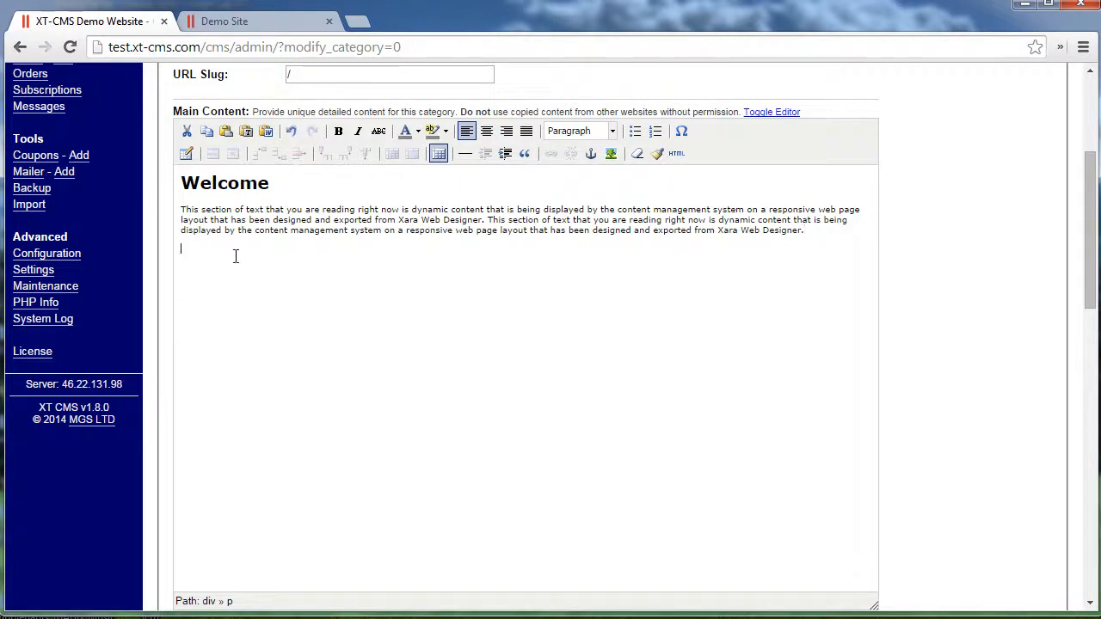
pyautogui.click(612, 154)
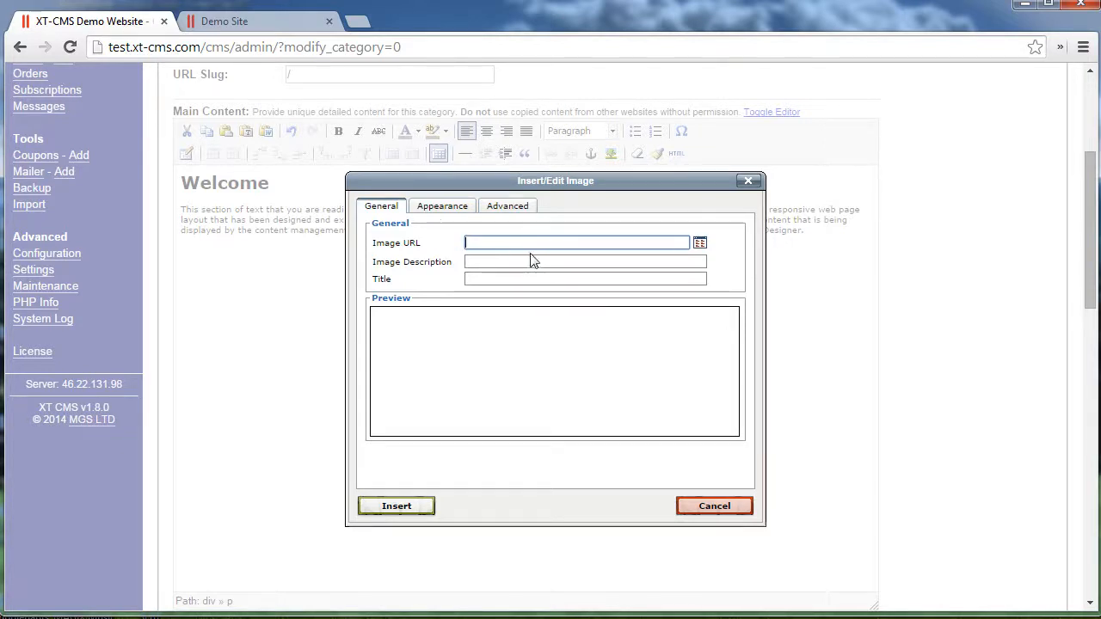
# Step: Browse the server's images folder and choose cakes.jpg as the image source, with its absolute URL
pyautogui.click(700, 247)
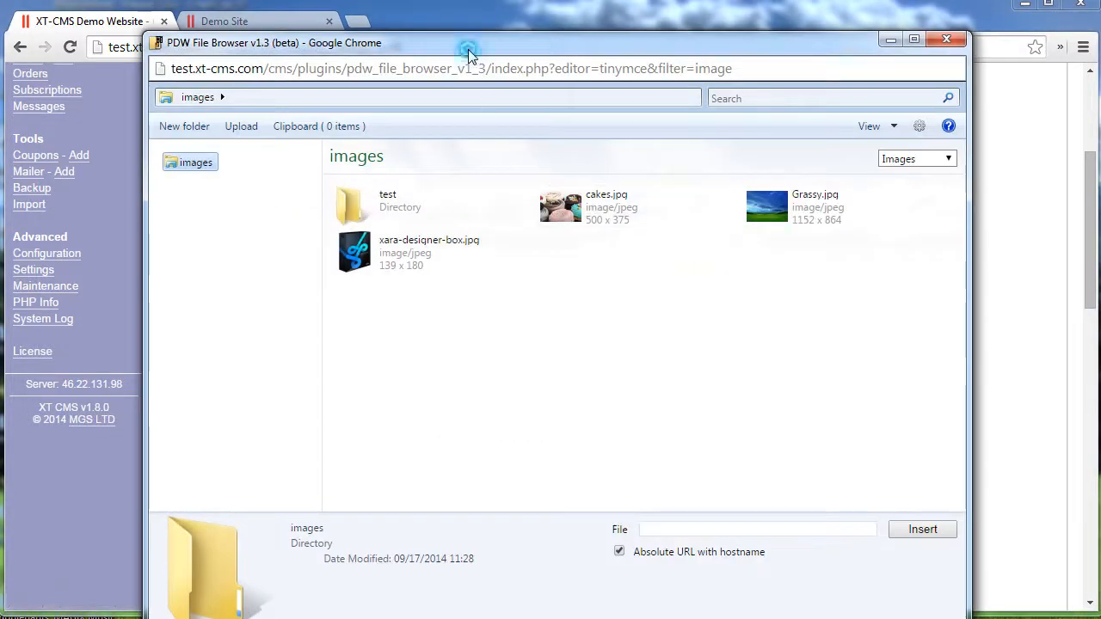
pyautogui.moveTo(469, 54); pyautogui.dragTo(471, 28)
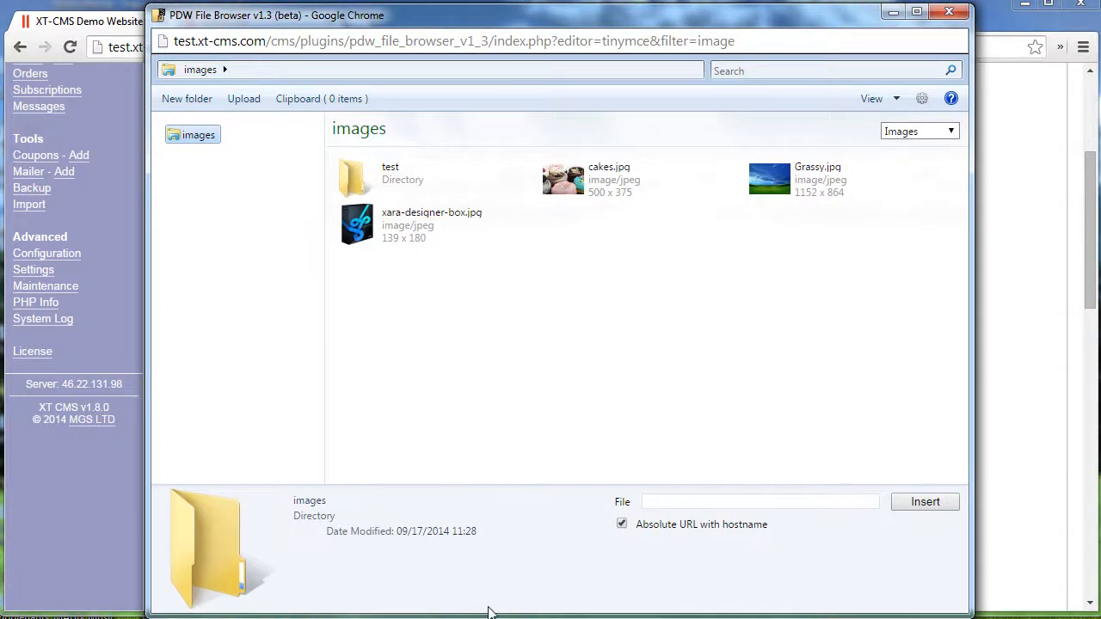
pyautogui.moveTo(487, 610); pyautogui.dragTo(487, 593)
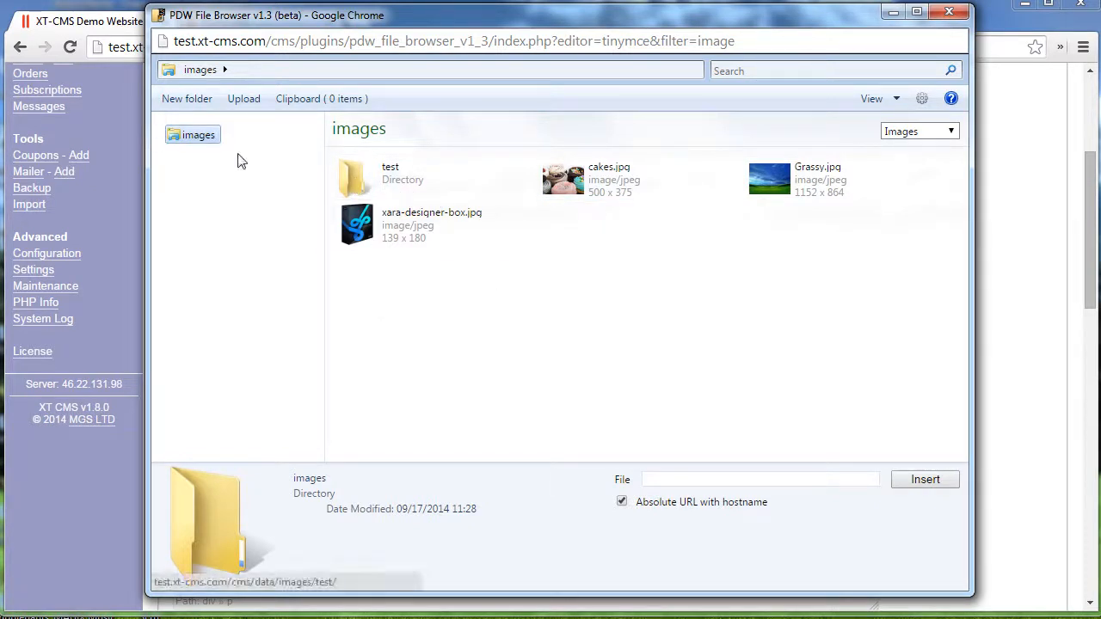
pyautogui.click(162, 136)
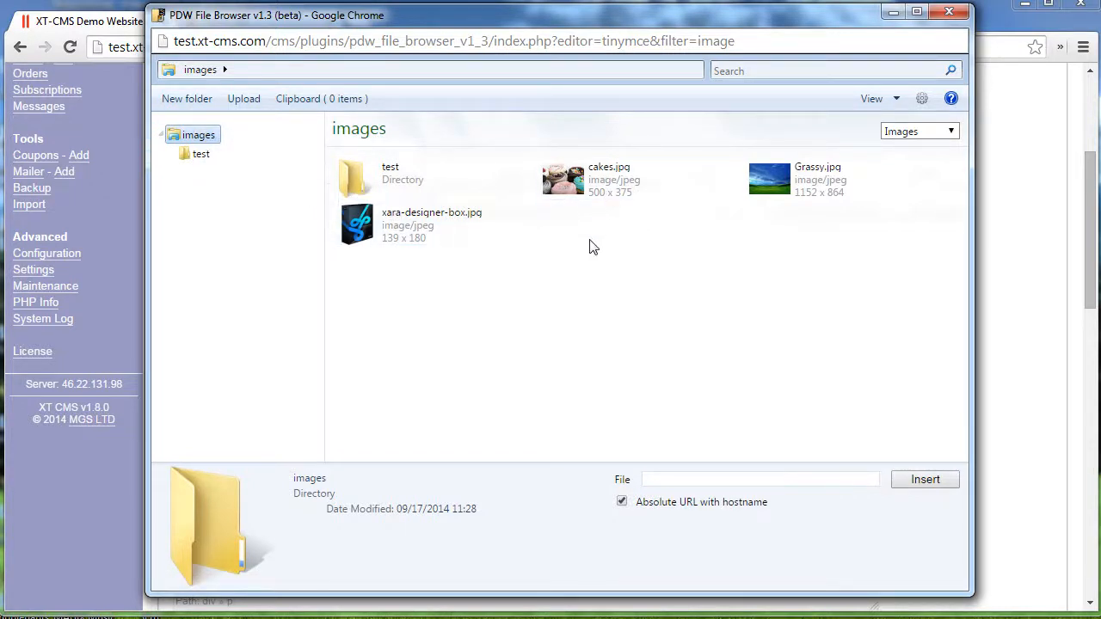
pyautogui.click(573, 185)
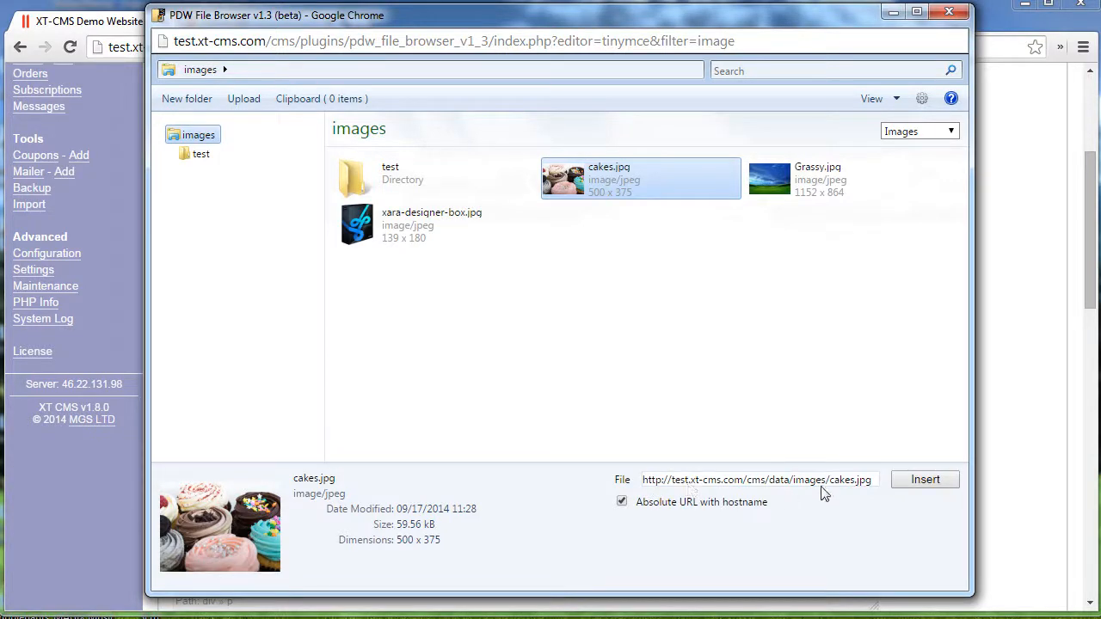
pyautogui.click(925, 481)
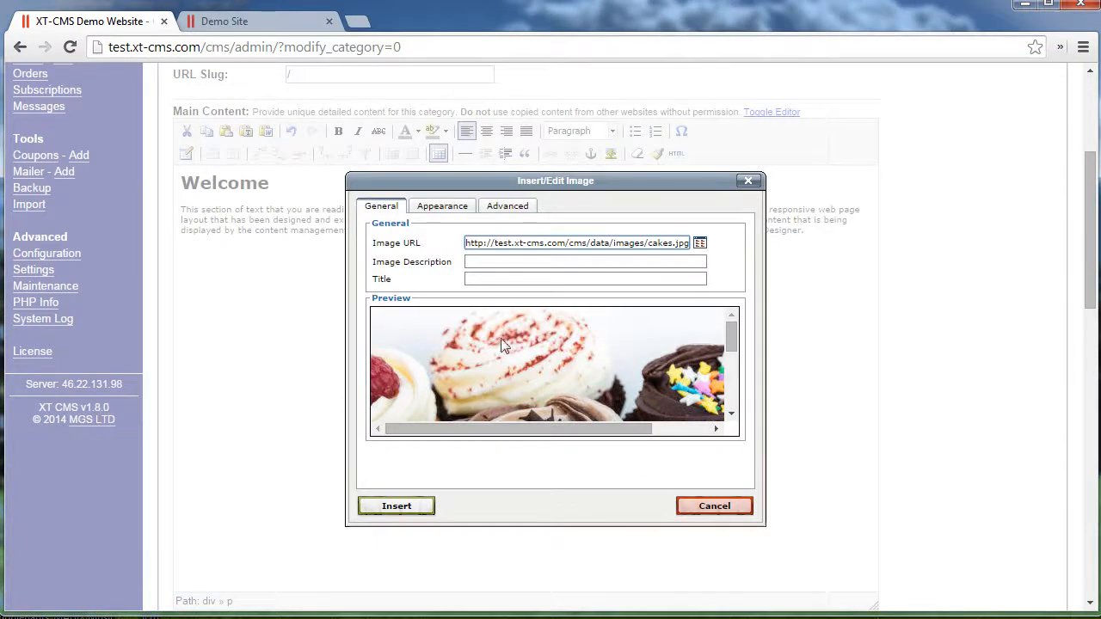
# Step: Give the image the description "cakes" and insert it into the main content
pyautogui.click(481, 261)
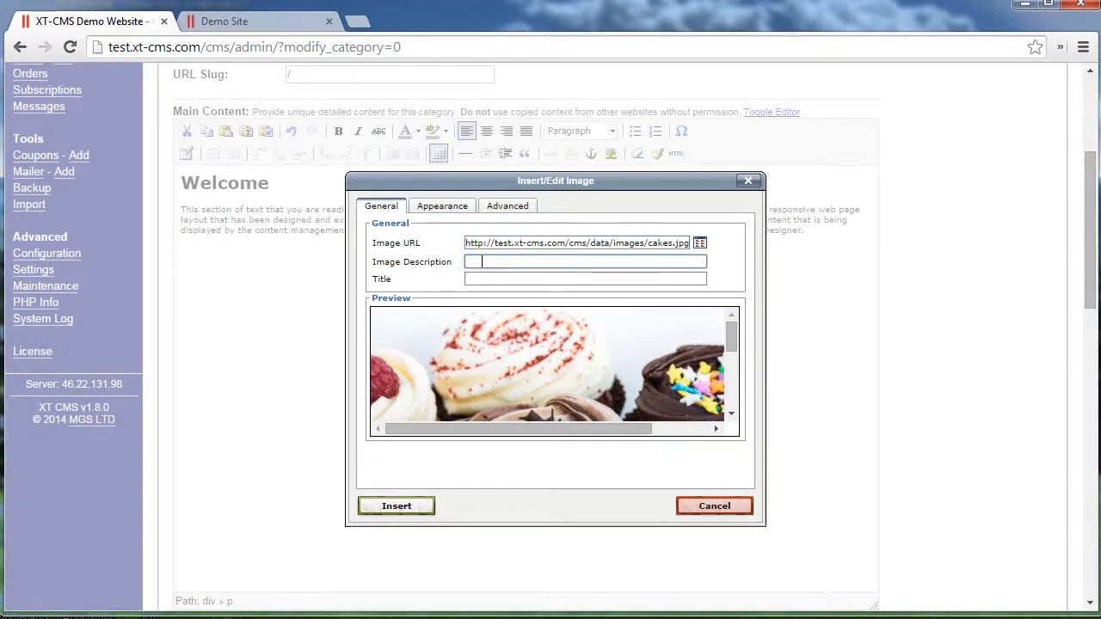
pyautogui.write('cakes')
pyautogui.click(400, 508)
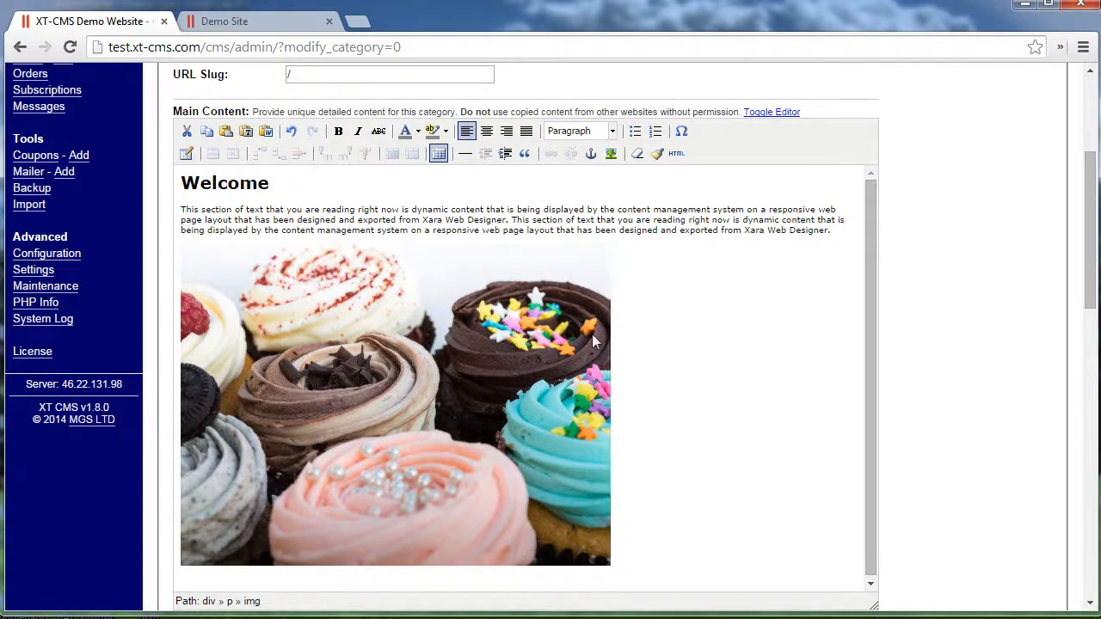
# Step: Shrink the inserted cakes image proportionally to about half its width and save the category
pyautogui.click(545, 348)
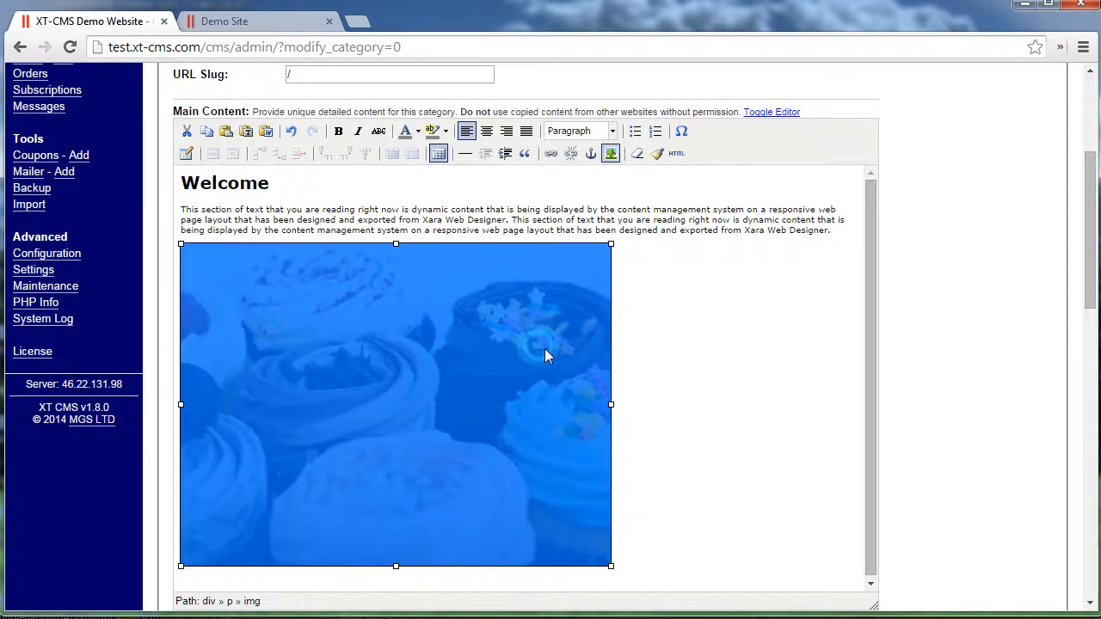
pyautogui.moveTo(608, 565); pyautogui.dragTo(401, 410)
pyautogui.click(438, 293)
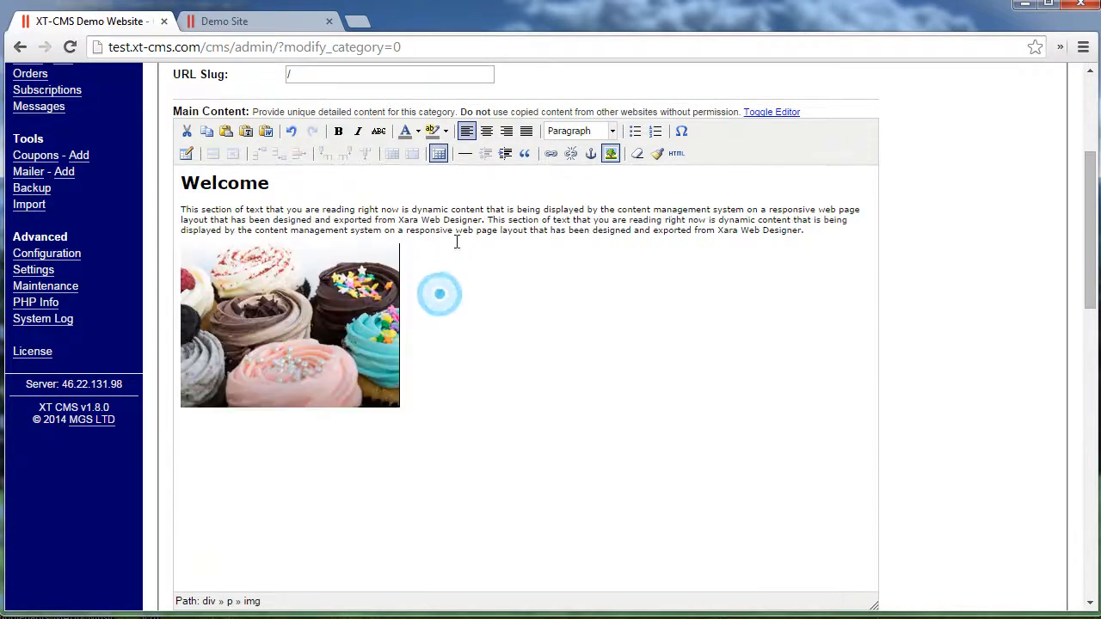
pyautogui.scroll(2, 511, 238)
pyautogui.click(622, 192)
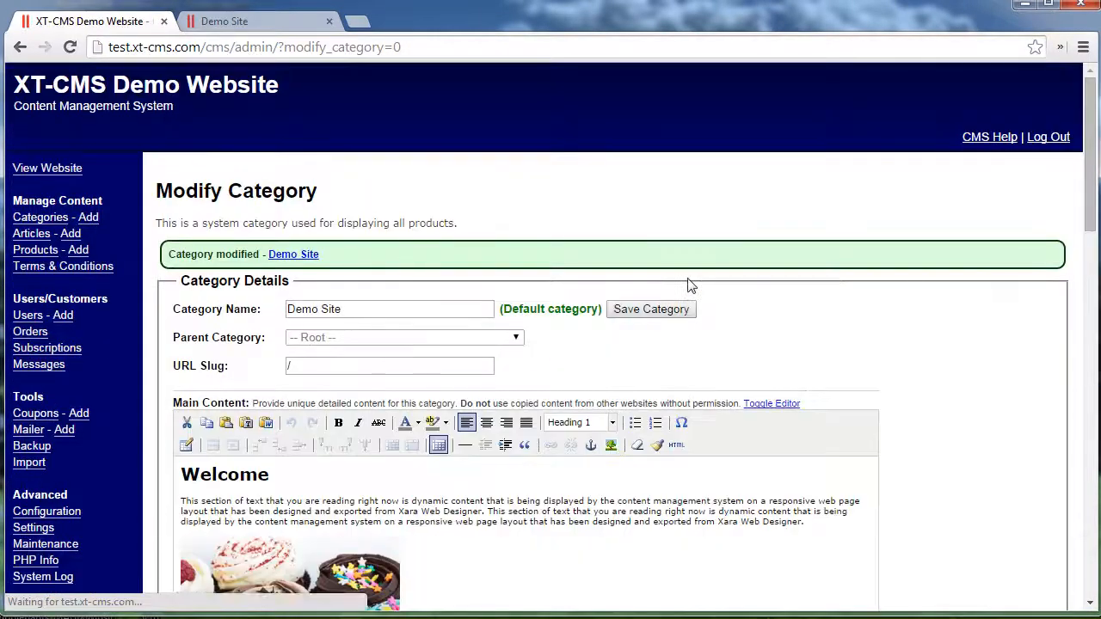
# Step: Reload the demo site's home page and check the cakes image below the Welcome text
pyautogui.click(244, 26)
pyautogui.click(402, 381)
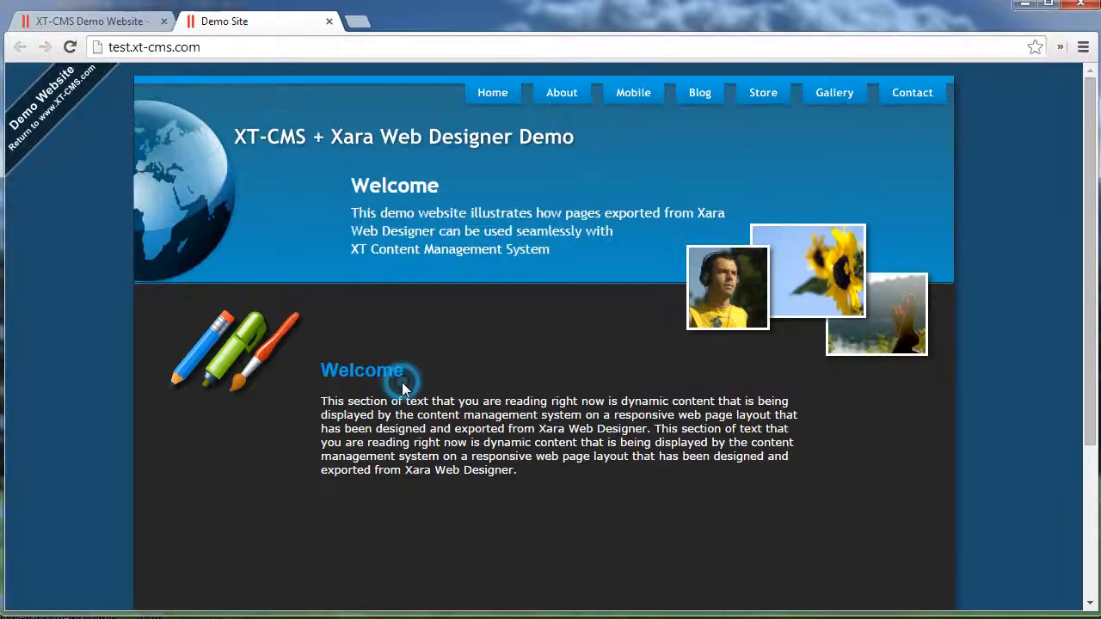
pyautogui.press('F5')
pyautogui.scroll(-2, 516, 370)
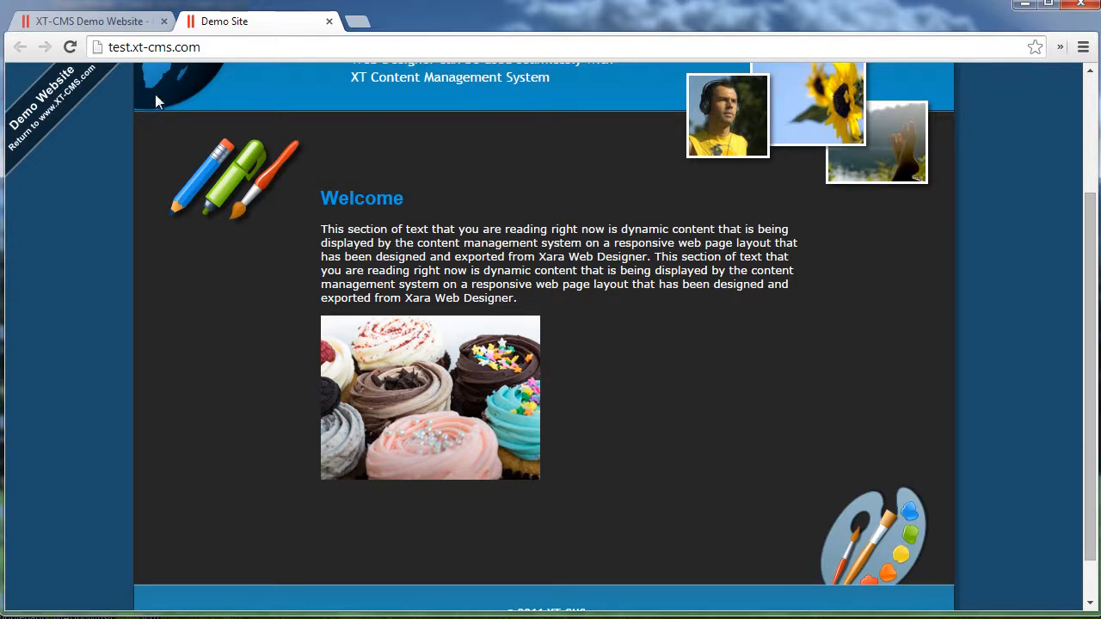
# Step: Return to the Demo Site category editor and open the image file browser for a second image after the cakes picture
pyautogui.click(129, 22)
pyautogui.scroll(-2, 437, 379)
pyautogui.click(427, 426)
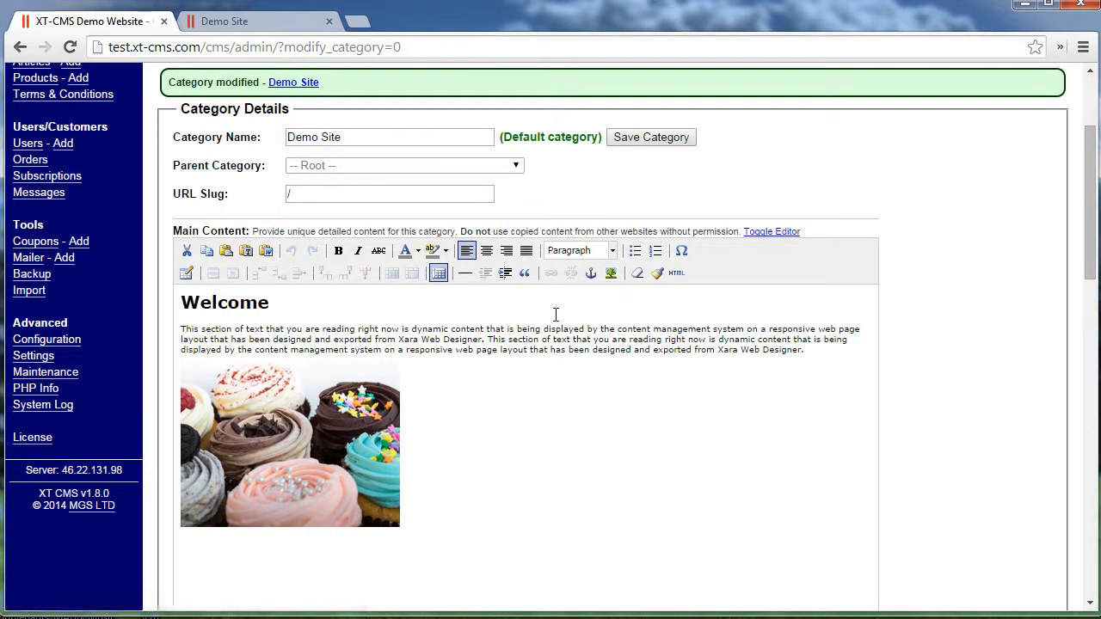
pyautogui.click(611, 273)
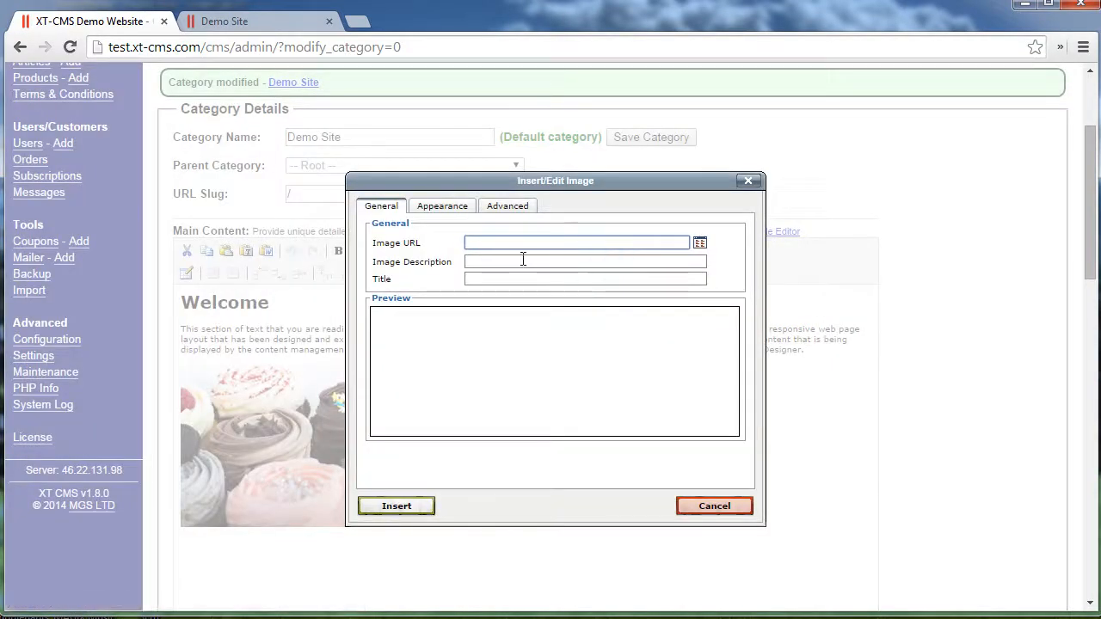
pyautogui.moveTo(592, 184); pyautogui.dragTo(638, 212)
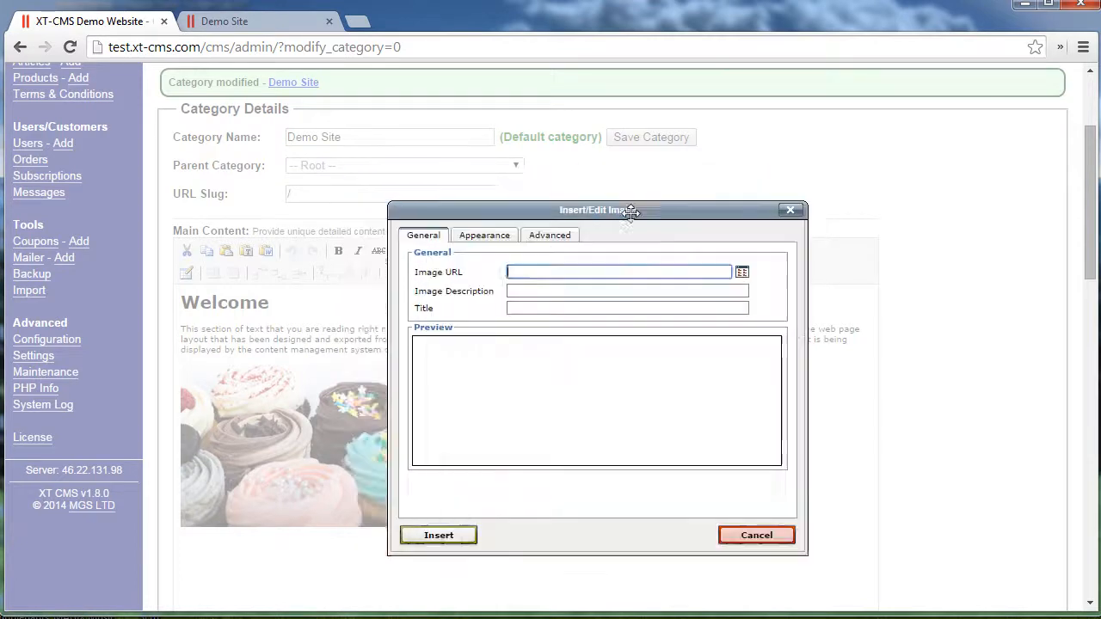
pyautogui.click(746, 273)
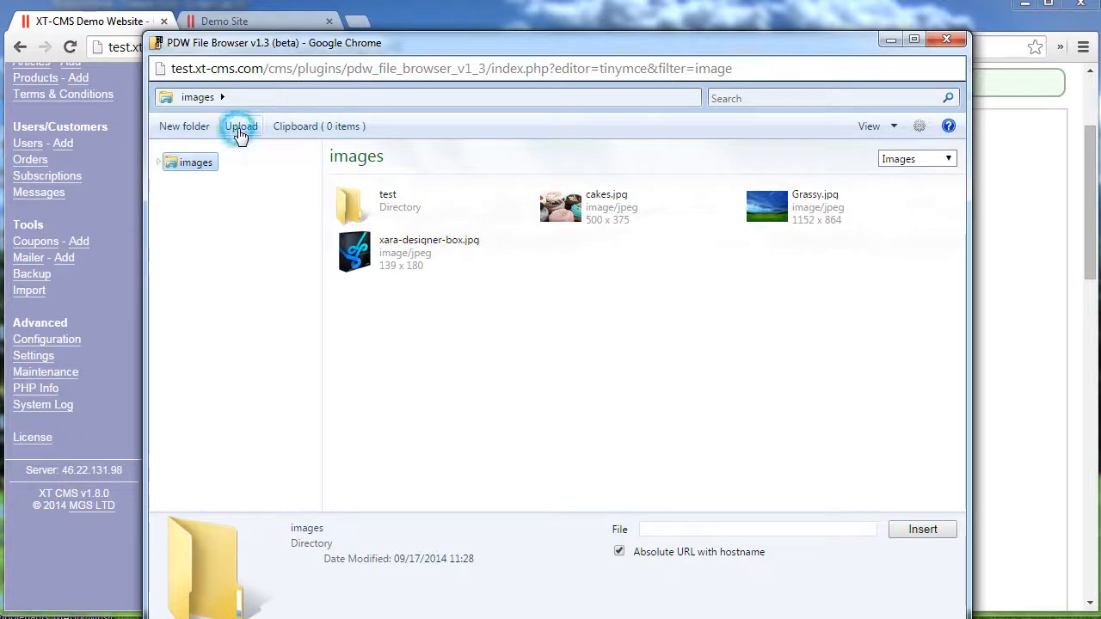
# Step: Upload choc-cake.jpg from the local product folder to the server's images folder and close the upload form
pyautogui.click(240, 128)
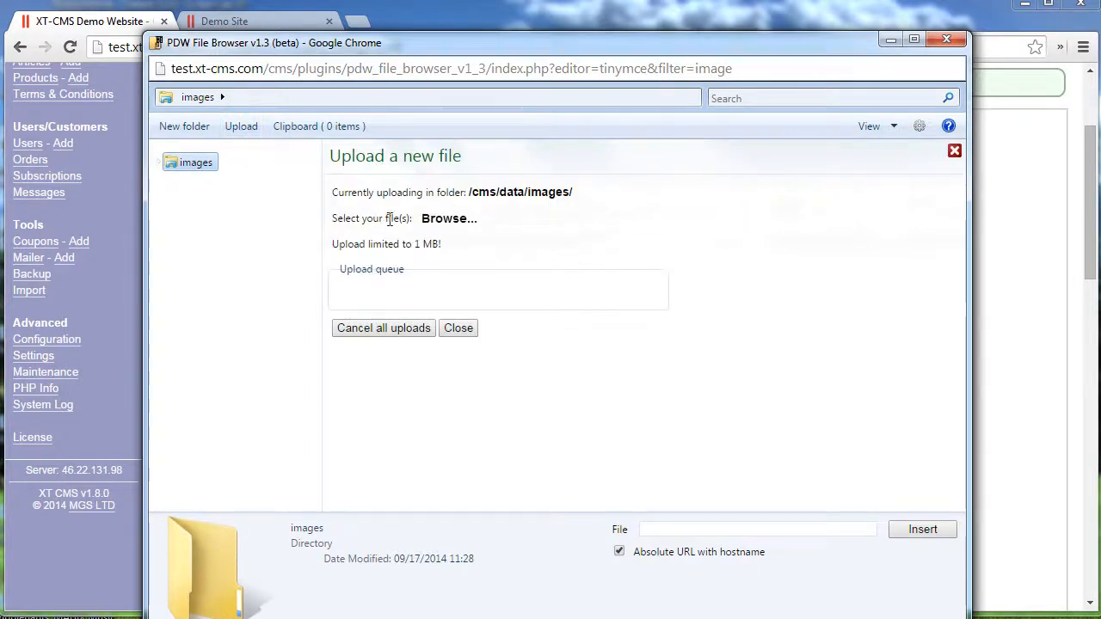
pyautogui.click(449, 220)
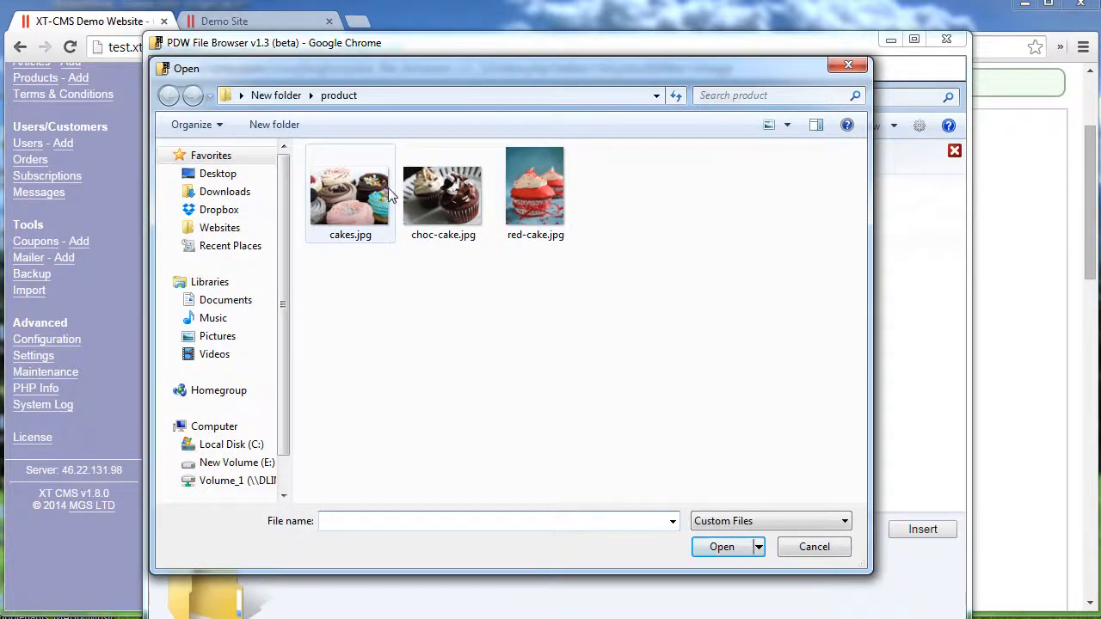
pyautogui.click(460, 213)
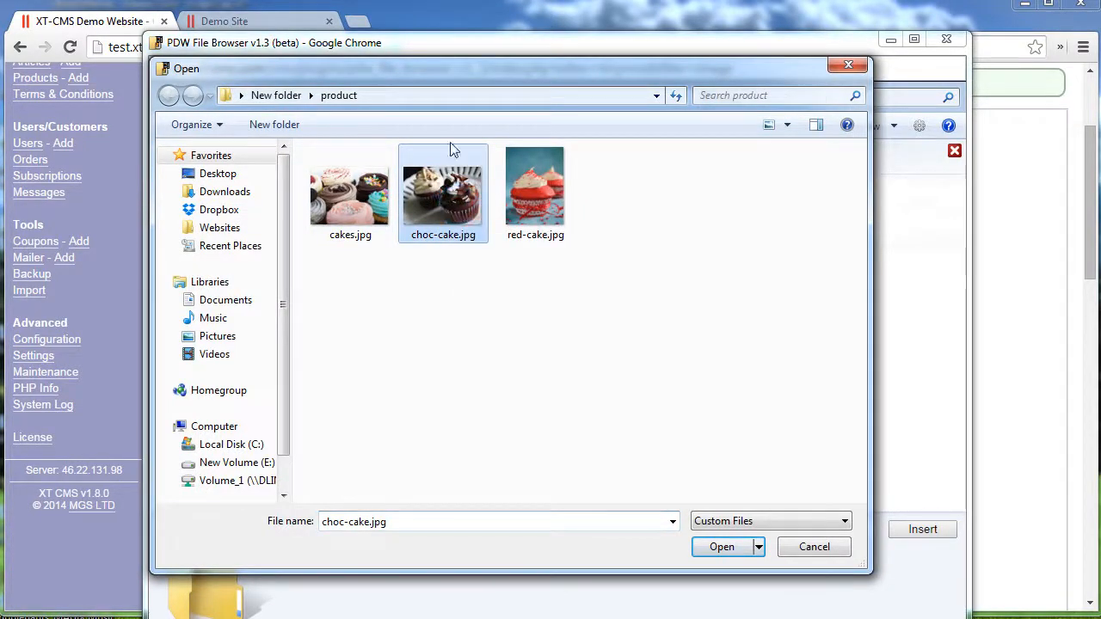
pyautogui.click(723, 547)
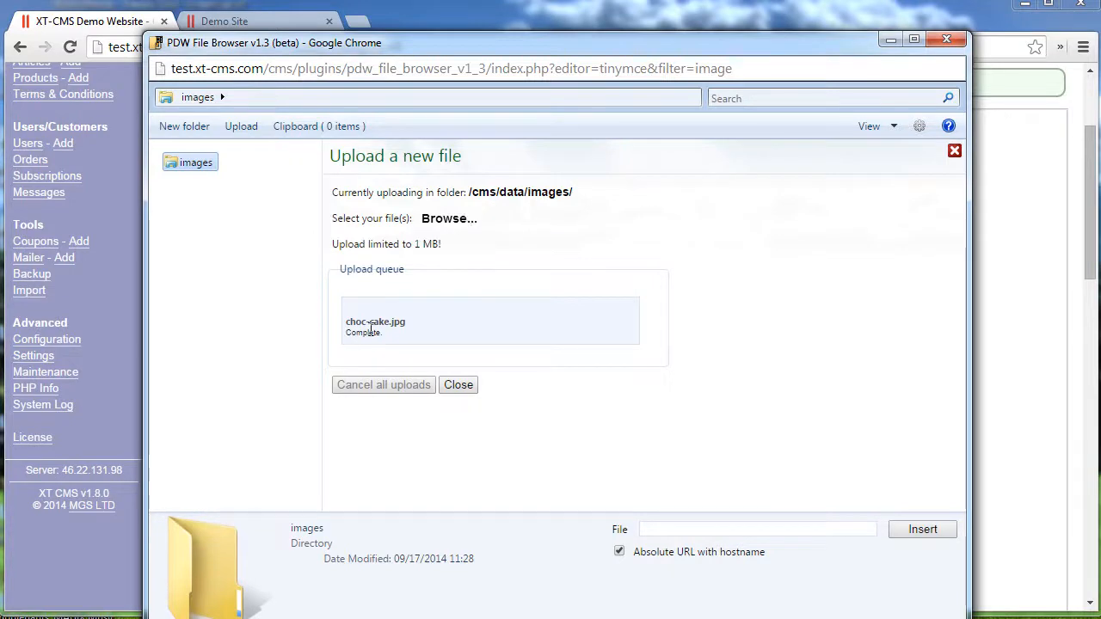
pyautogui.click(458, 384)
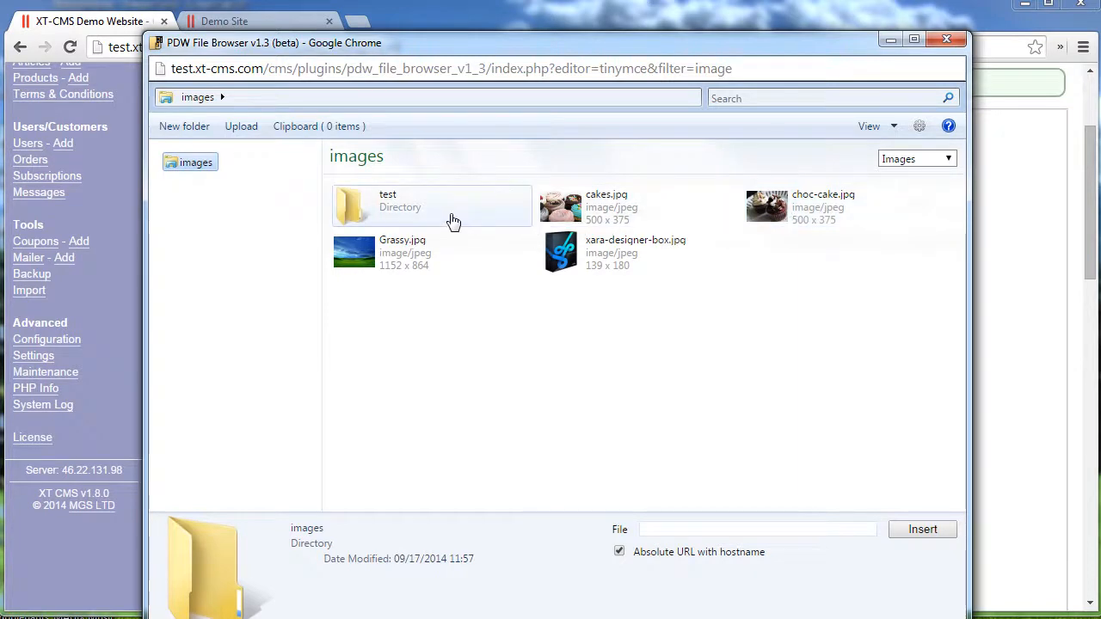
# Step: Insert choc-cake.jpg from the images folder after the cakes picture, with the image description "choc cakes"
pyautogui.click(778, 211)
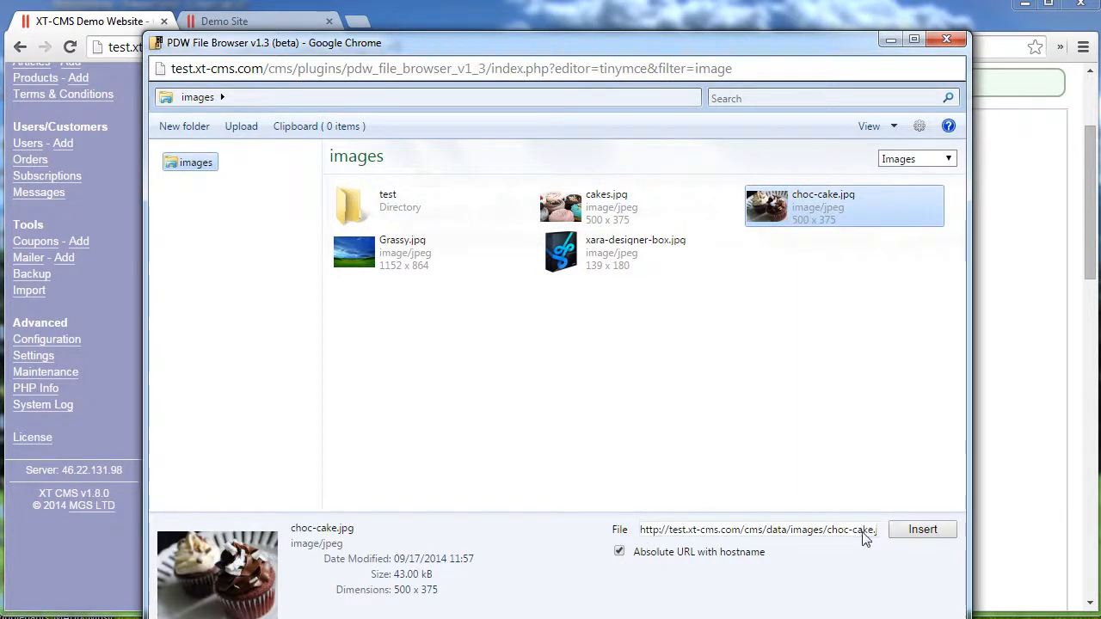
pyautogui.click(921, 533)
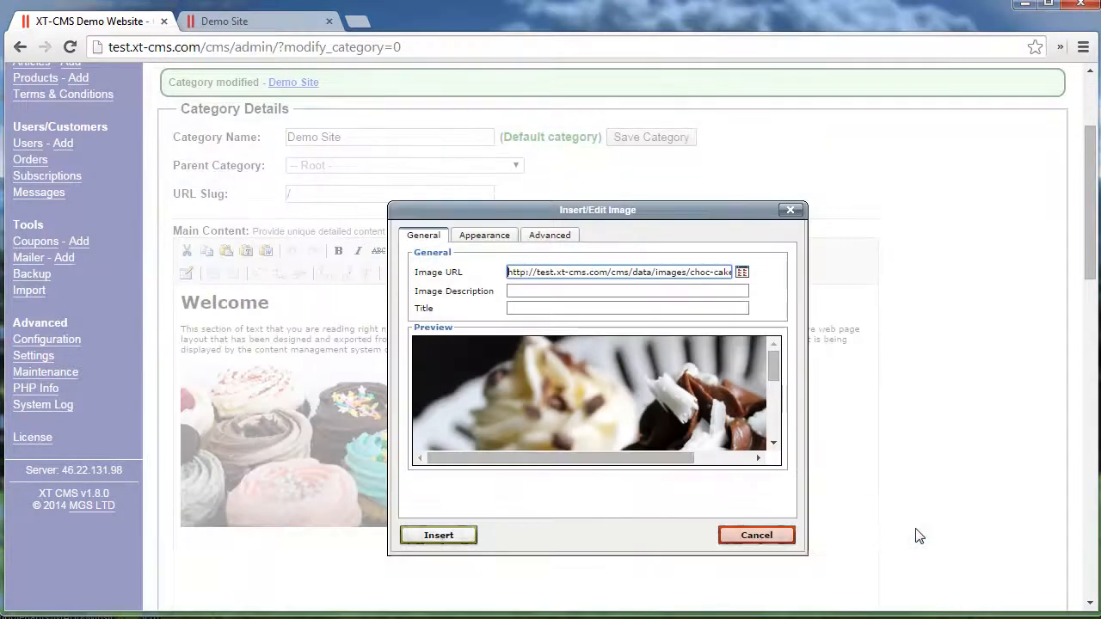
pyautogui.click(521, 291)
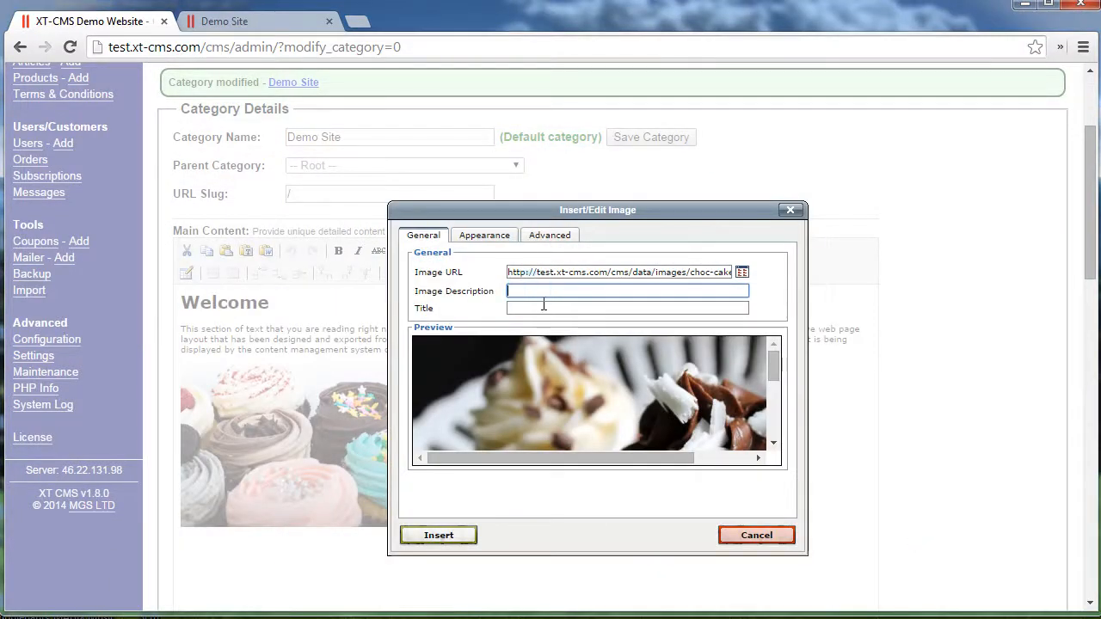
pyautogui.write('choc cakes')
pyautogui.click(454, 537)
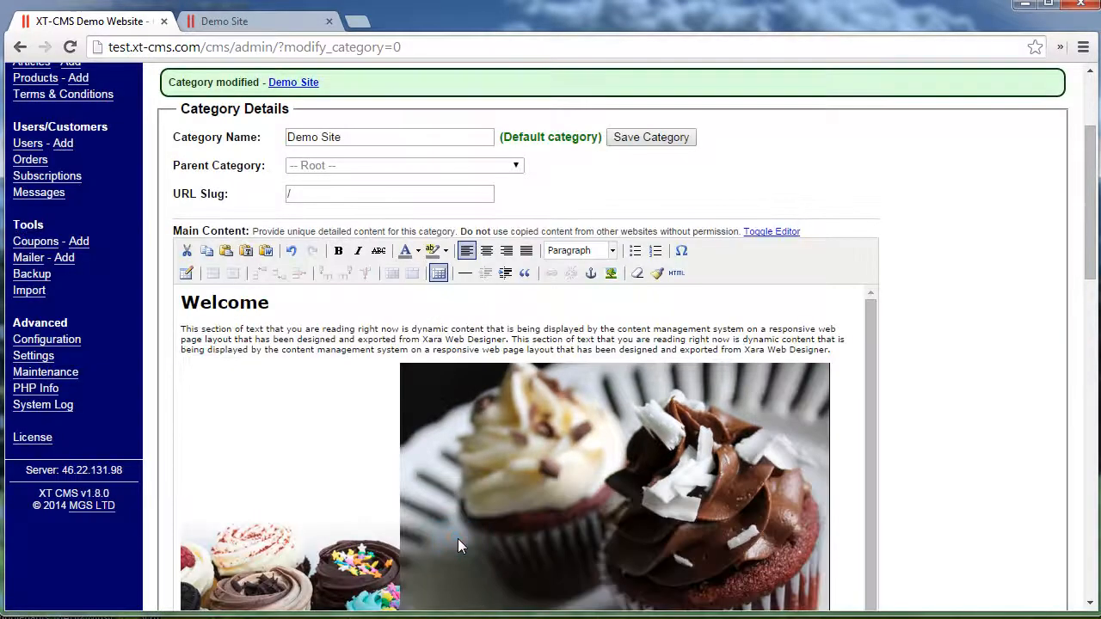
# Step: Shrink the choc-cake image proportionally to about half its width, close to the cakes image's size, and save the category
pyautogui.scroll(-1, 532, 406)
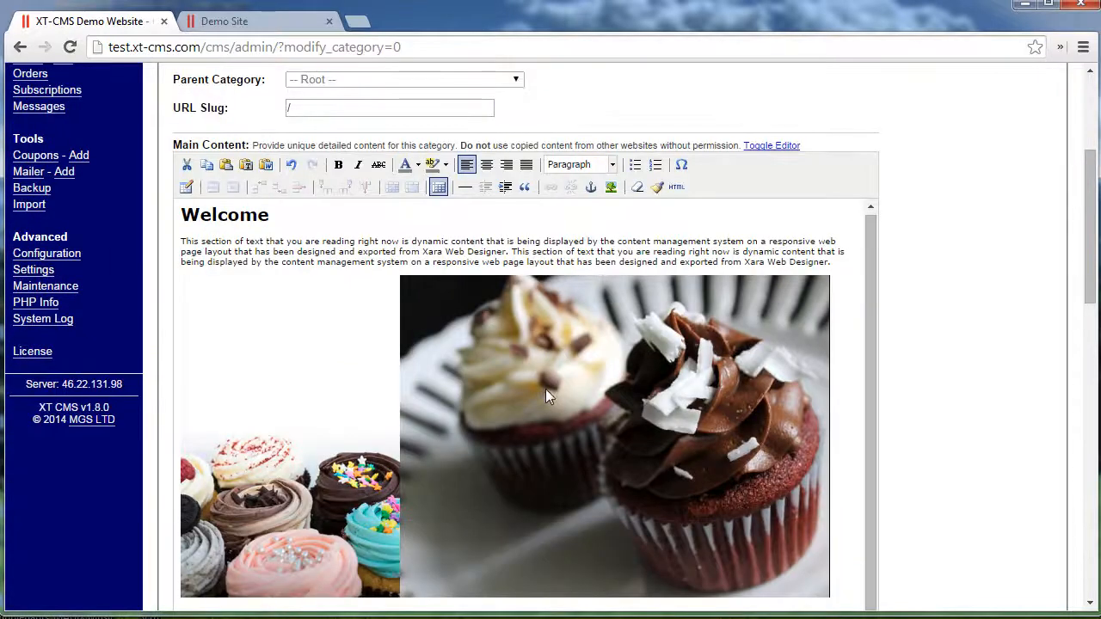
pyautogui.click(554, 301)
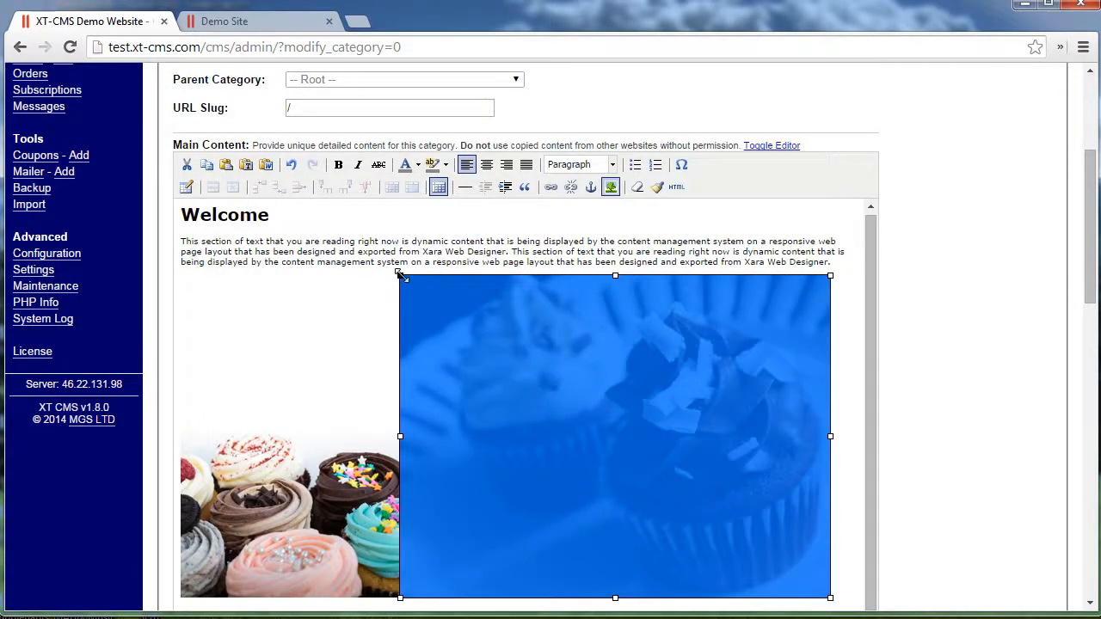
pyautogui.moveTo(400, 276); pyautogui.dragTo(501, 415)
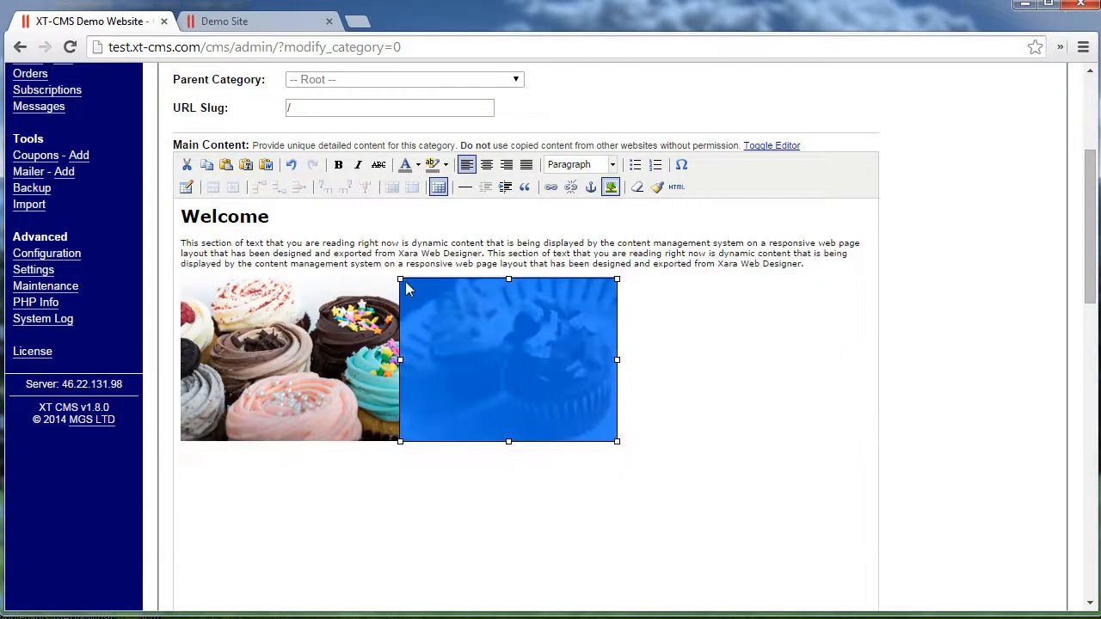
pyautogui.moveTo(400, 278); pyautogui.dragTo(405, 281)
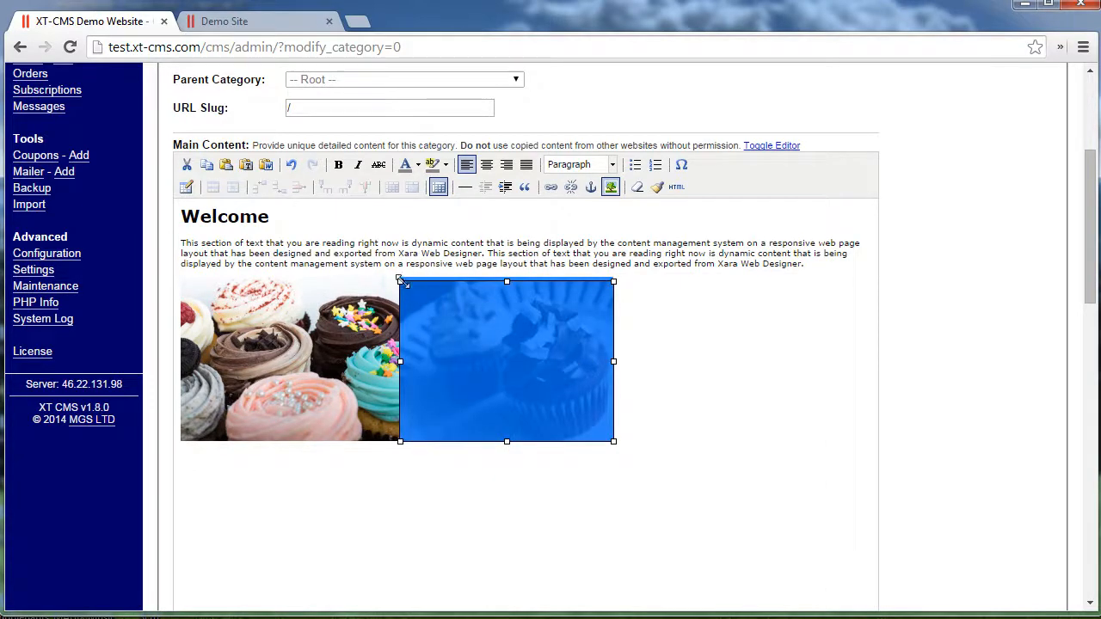
pyautogui.click(631, 293)
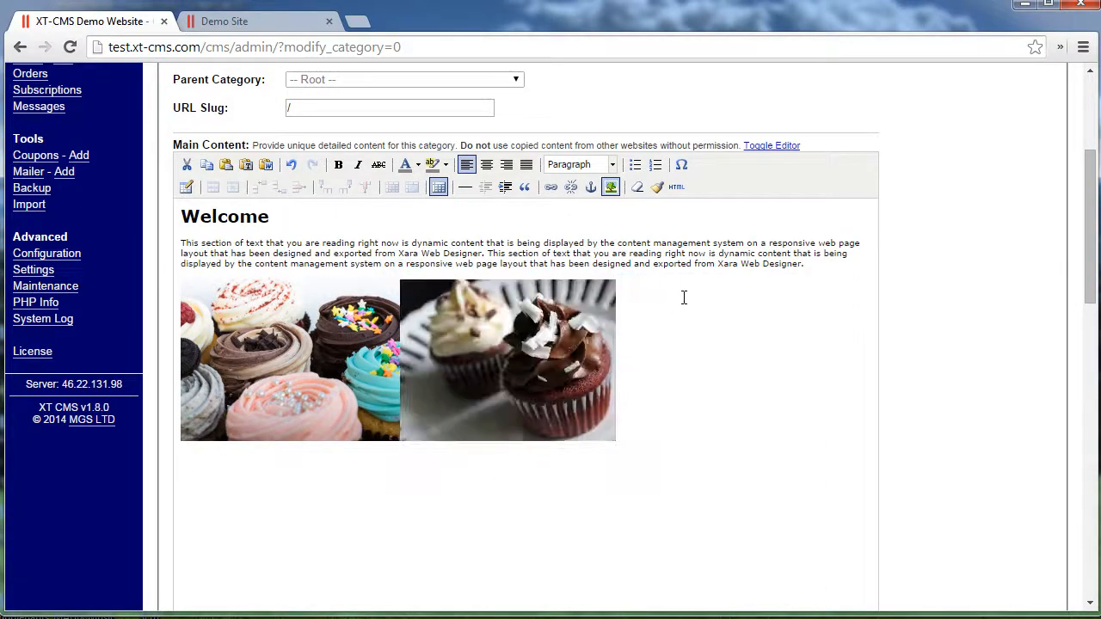
pyautogui.scroll(3, 548, 199)
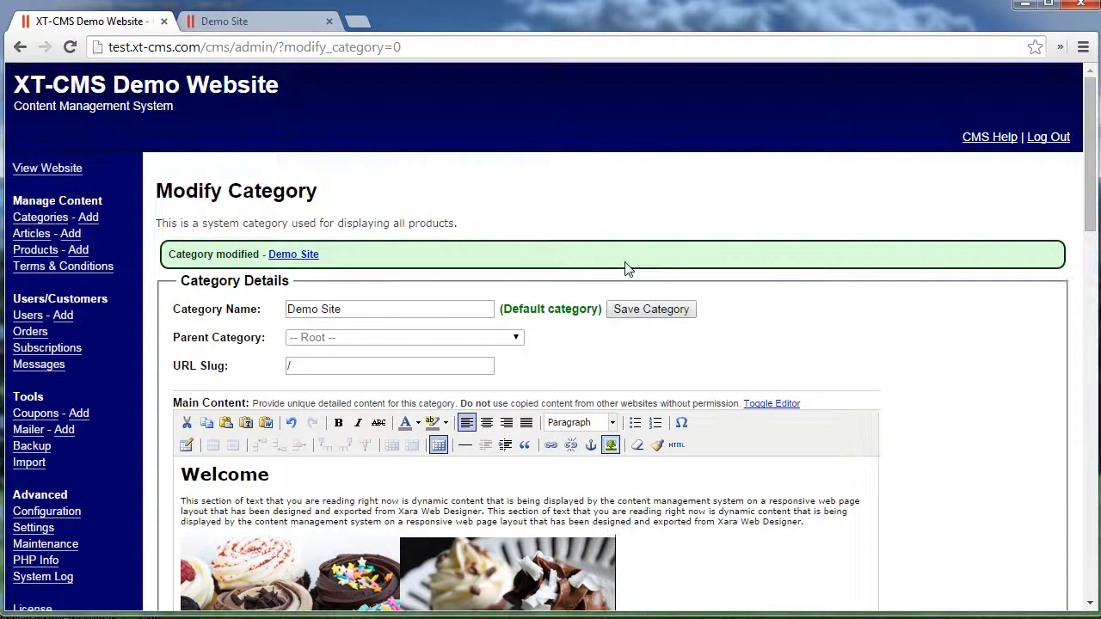
pyautogui.click(663, 316)
# Step: Reload the demo site's home page to check both images below the Welcome text, and return to the category editor
pyautogui.click(255, 26)
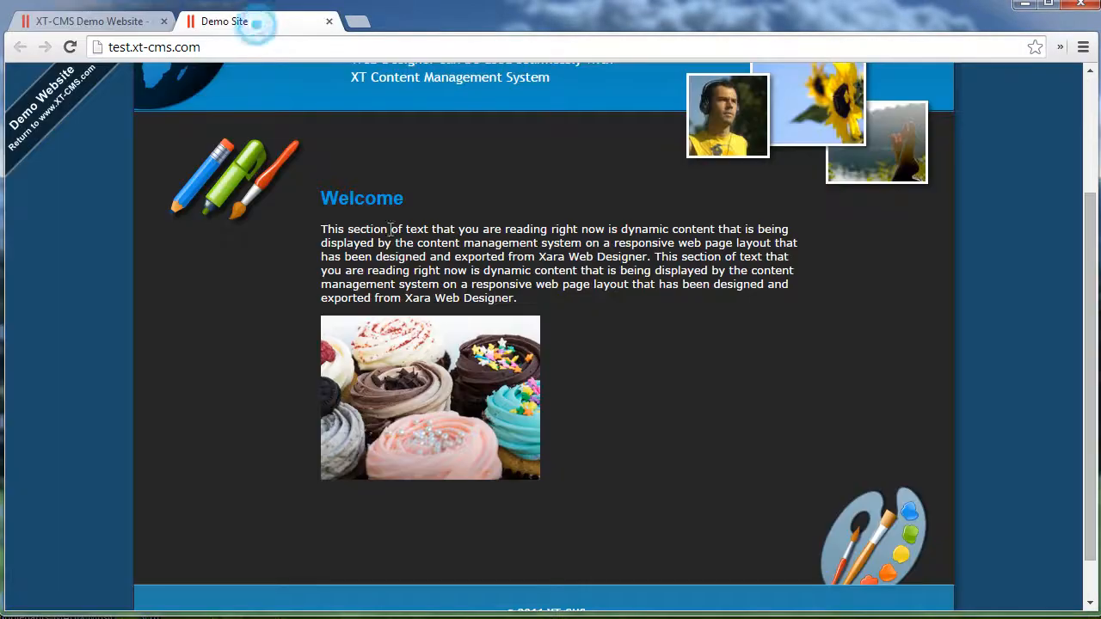
pyautogui.press('F5')
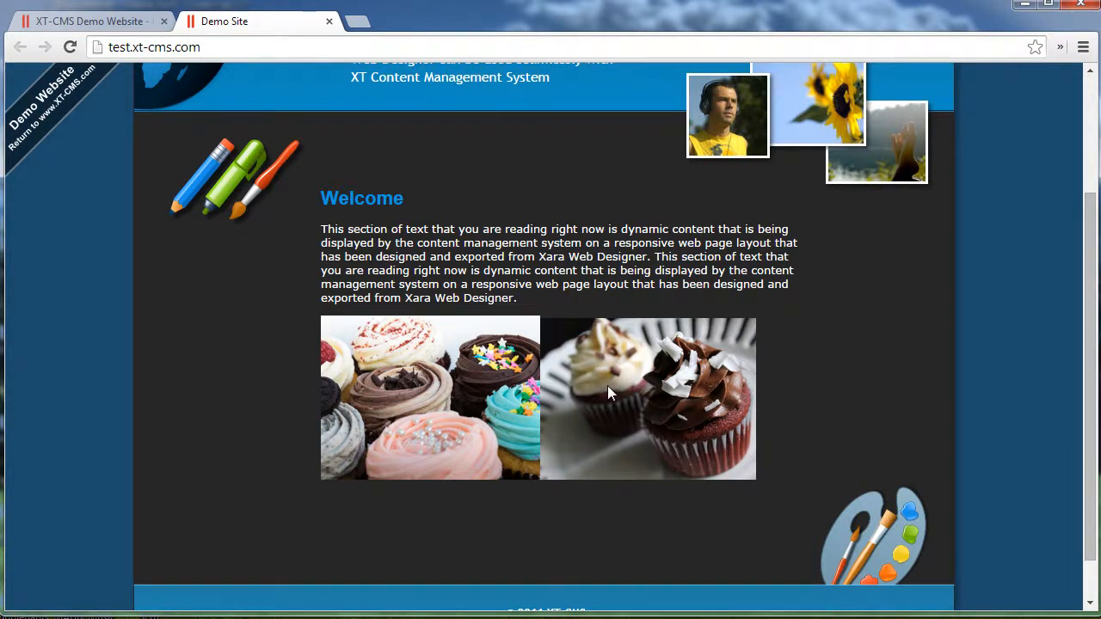
pyautogui.click(138, 20)
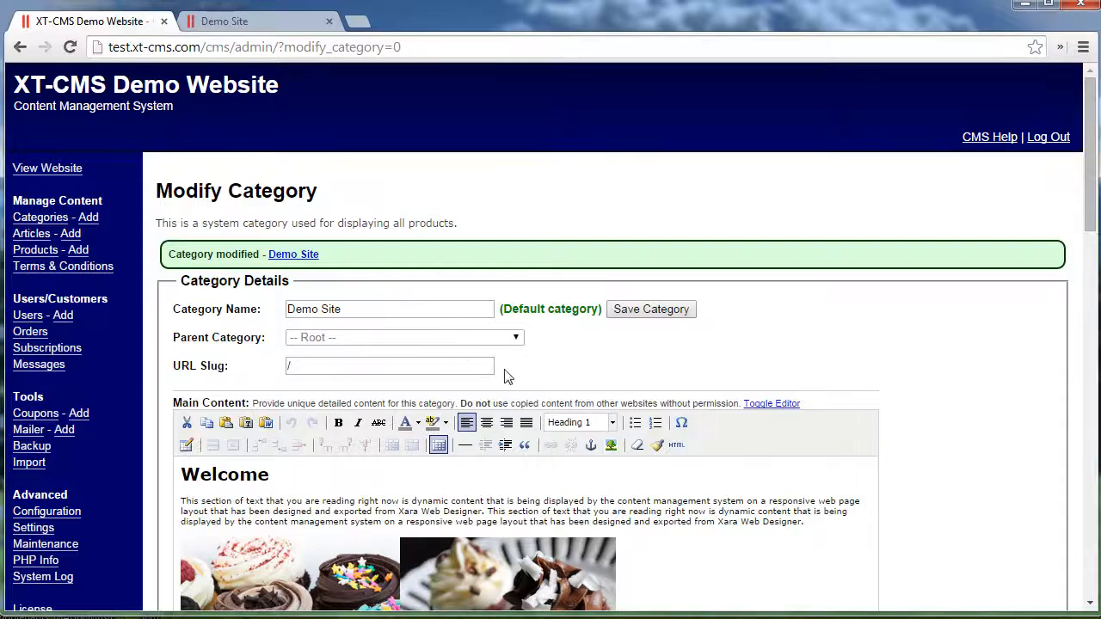
# Step: Try moving the choc-cake image in front of the Welcome paragraph, and move it back beside the cakes image
pyautogui.scroll(-2, 499, 387)
pyautogui.click(472, 414)
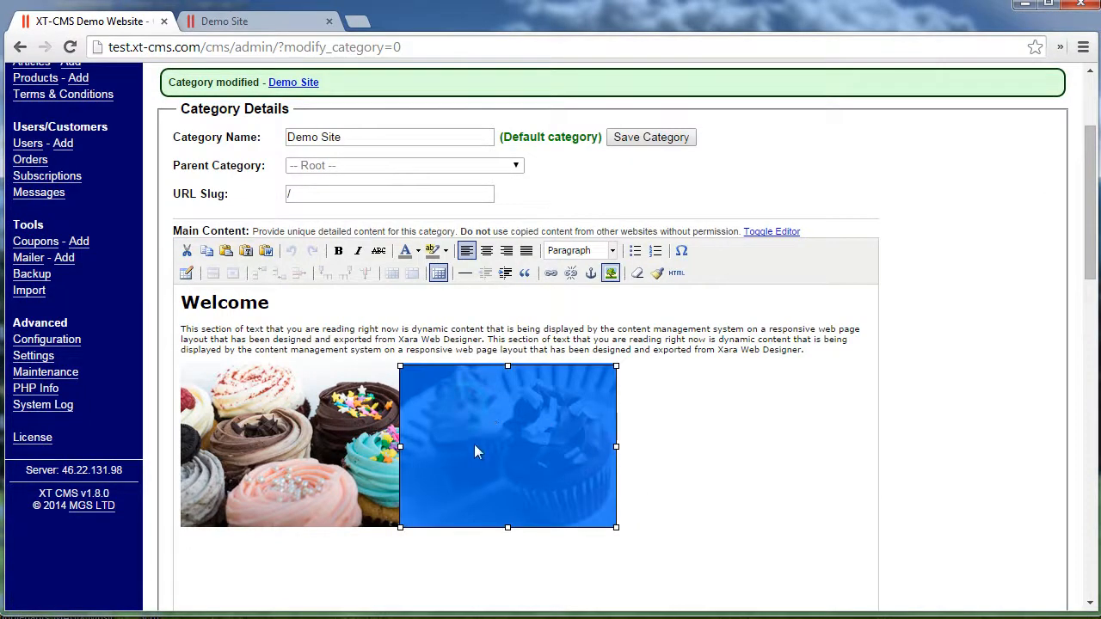
pyautogui.moveTo(463, 419); pyautogui.dragTo(184, 335)
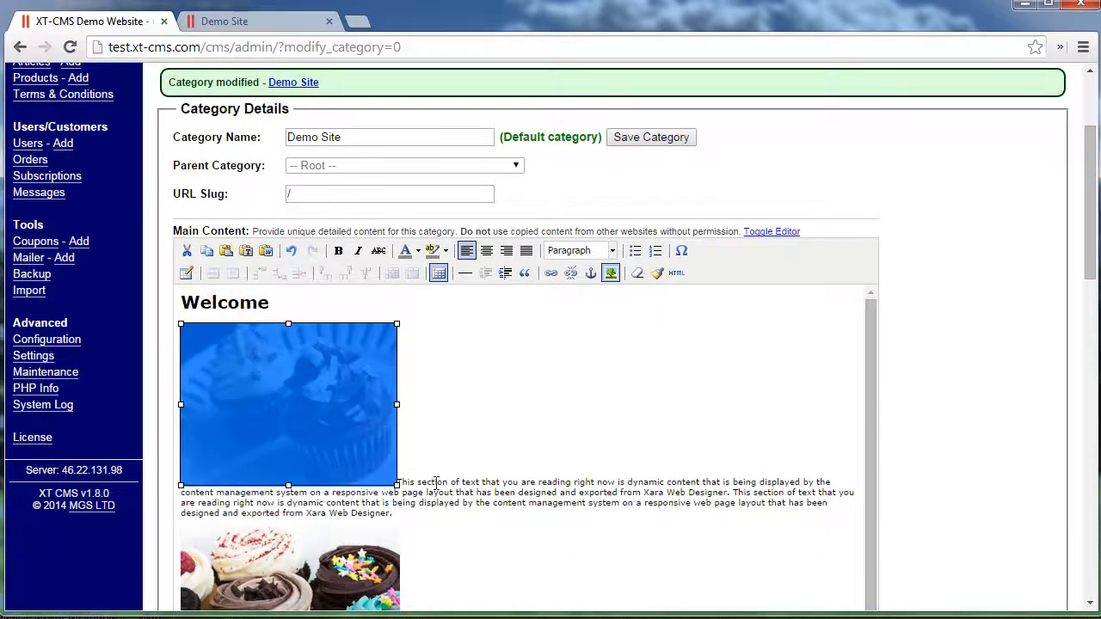
pyautogui.scroll(-1, 486, 488)
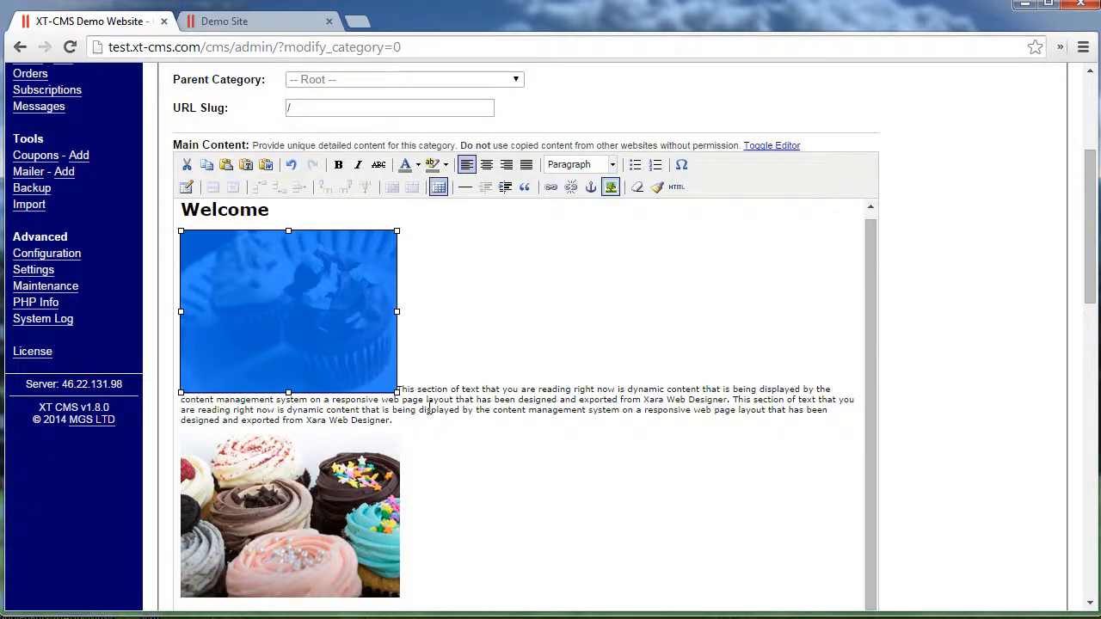
pyautogui.scroll(-1, 430, 410)
pyautogui.moveTo(301, 230); pyautogui.dragTo(510, 431)
pyautogui.click(671, 245)
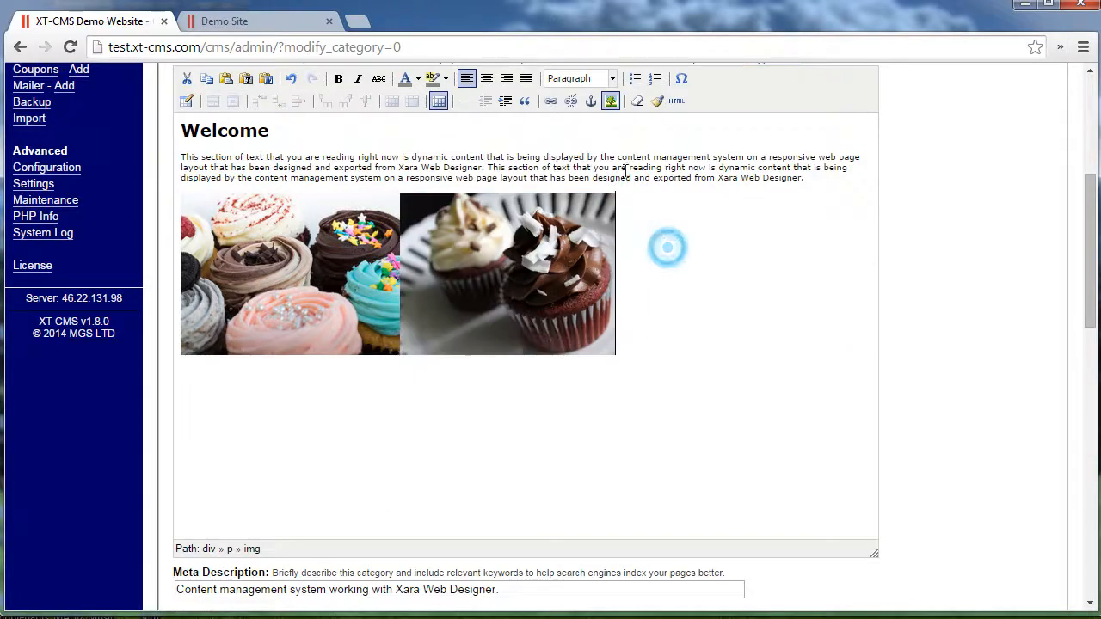
pyautogui.click(610, 101)
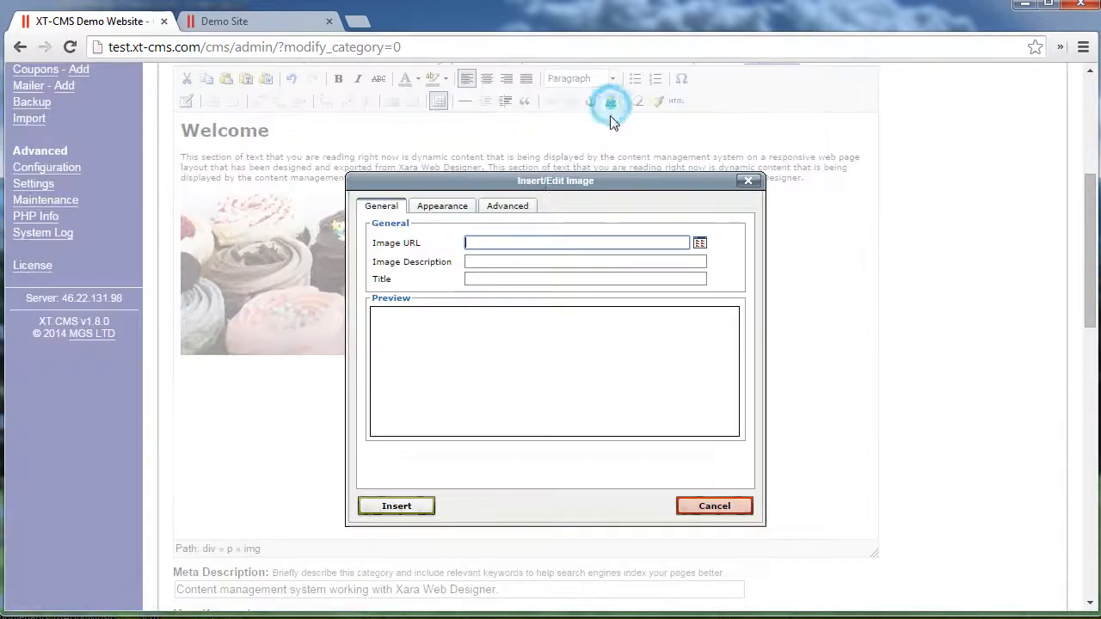
pyautogui.click(442, 207)
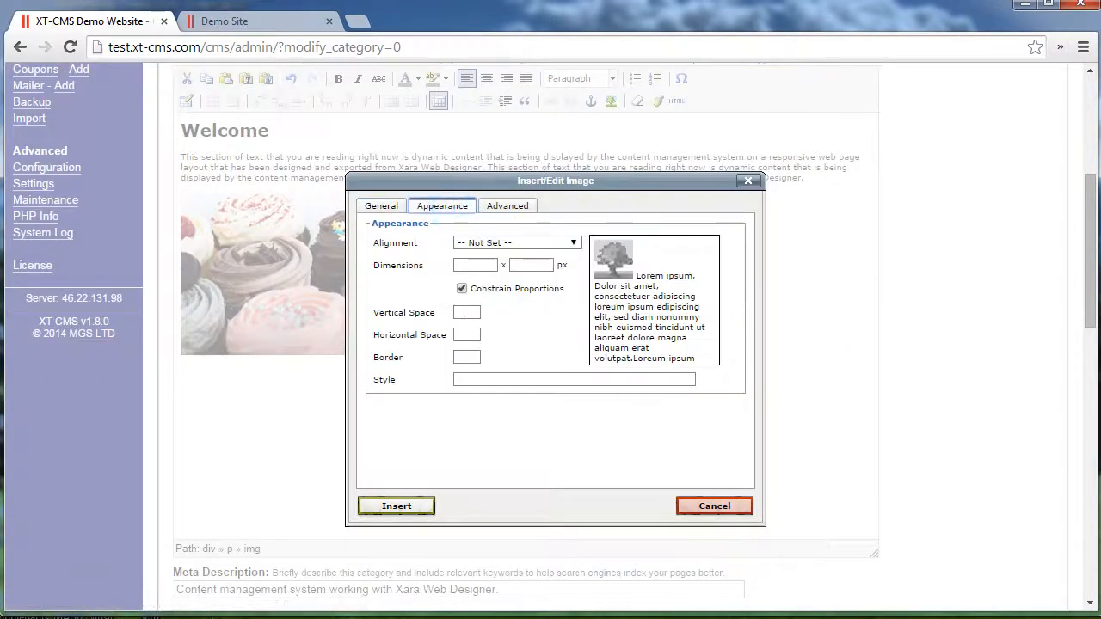
pyautogui.write('40')
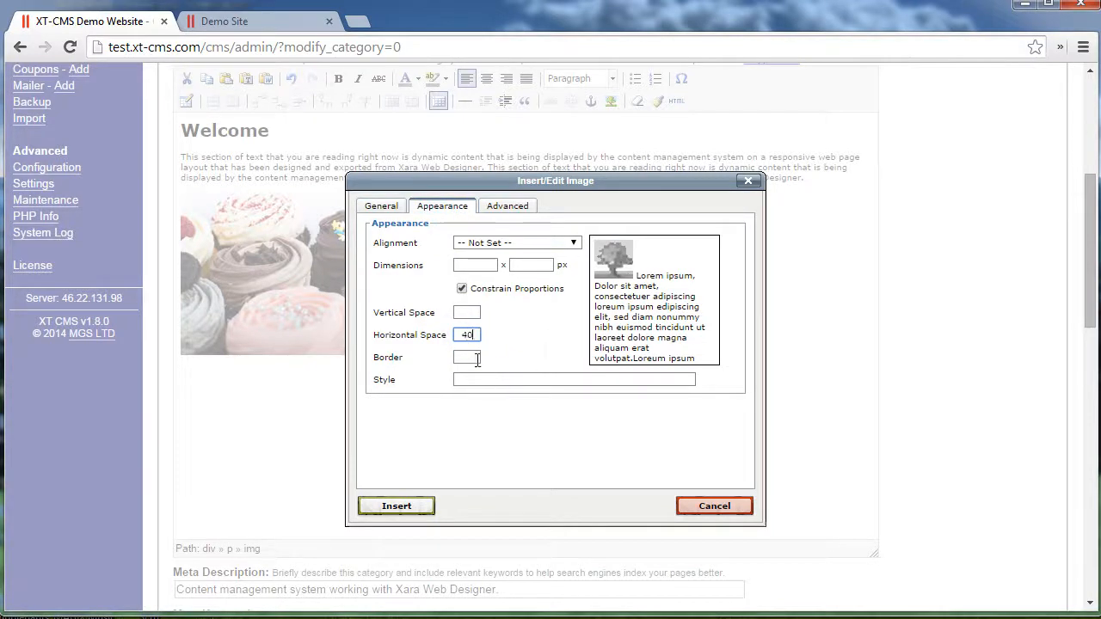
pyautogui.click(404, 504)
# Step: Set the choc-cake image's horizontal space to 40, review the left and right margins in its style, and update the image
pyautogui.click(499, 284)
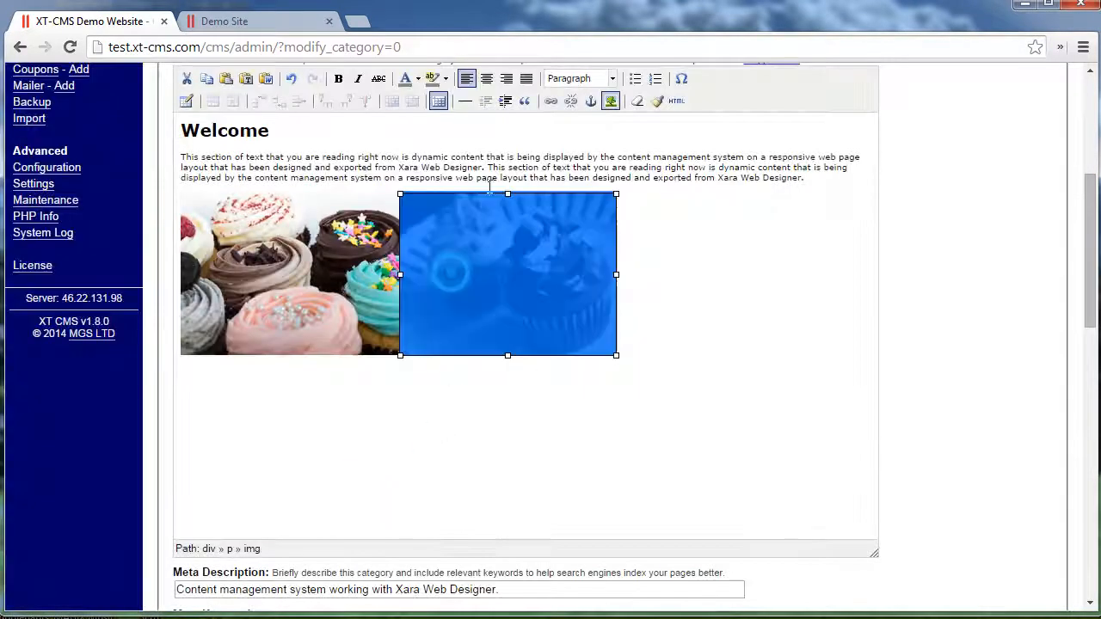
pyautogui.click(611, 101)
pyautogui.click(443, 205)
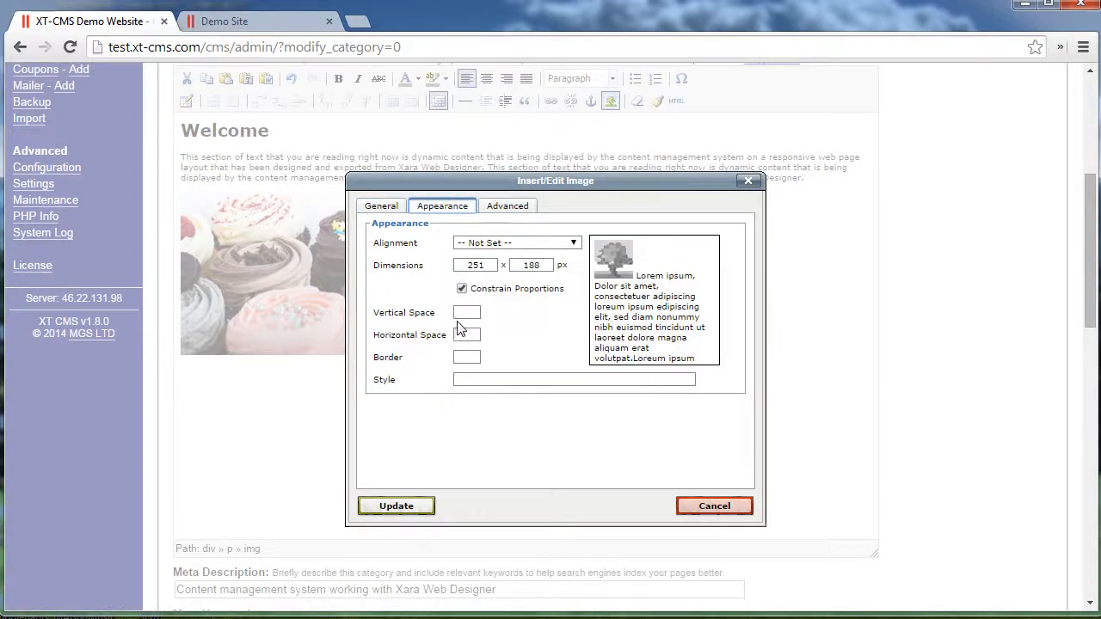
pyautogui.click(465, 335)
pyautogui.write('40')
pyautogui.press('Tab')
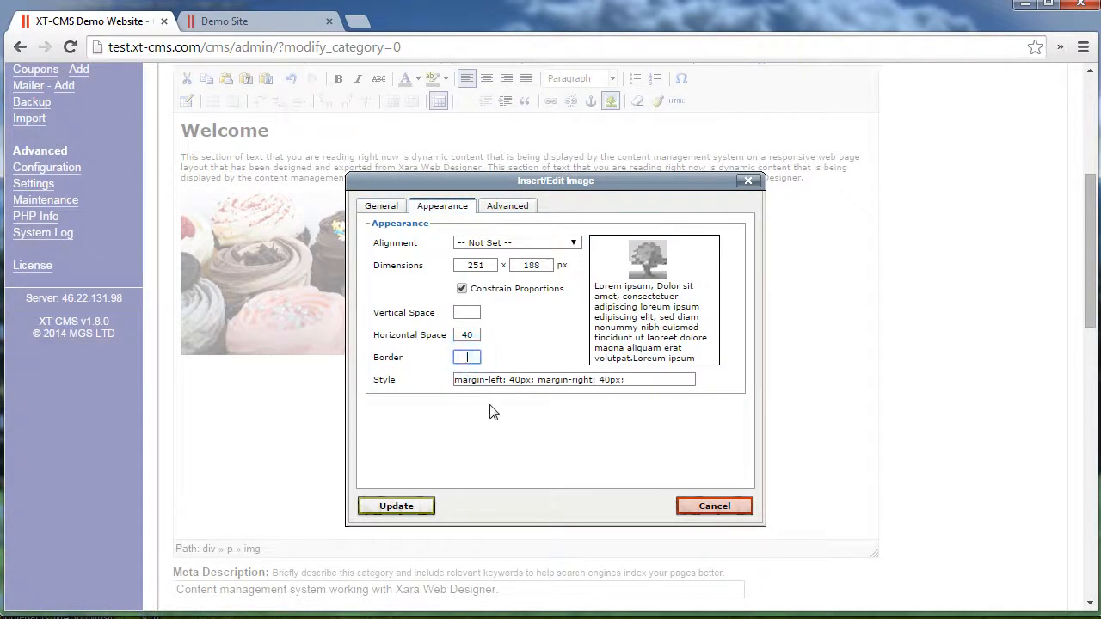
pyautogui.click(473, 335)
pyautogui.click(478, 356)
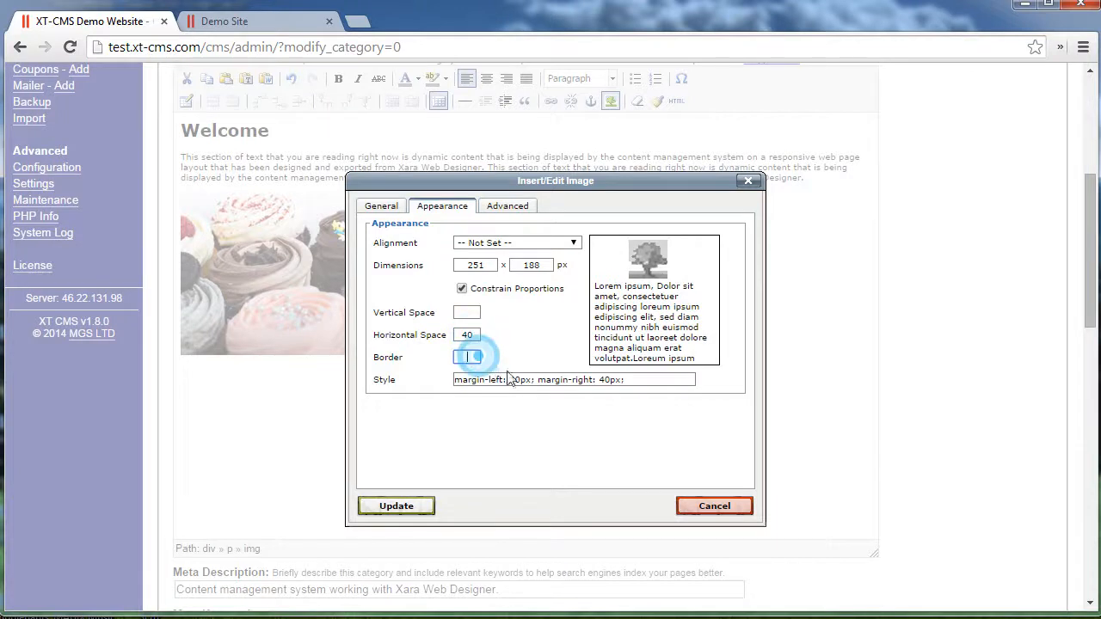
pyautogui.moveTo(461, 380); pyautogui.dragTo(638, 383)
pyautogui.click(638, 382)
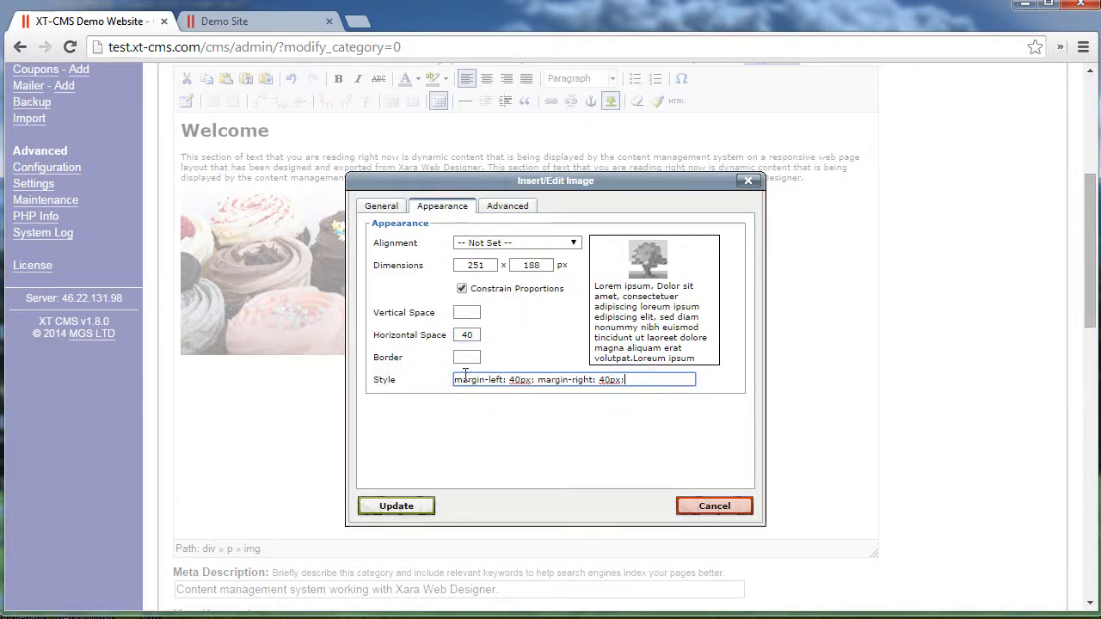
pyautogui.click(465, 379)
pyautogui.click(397, 507)
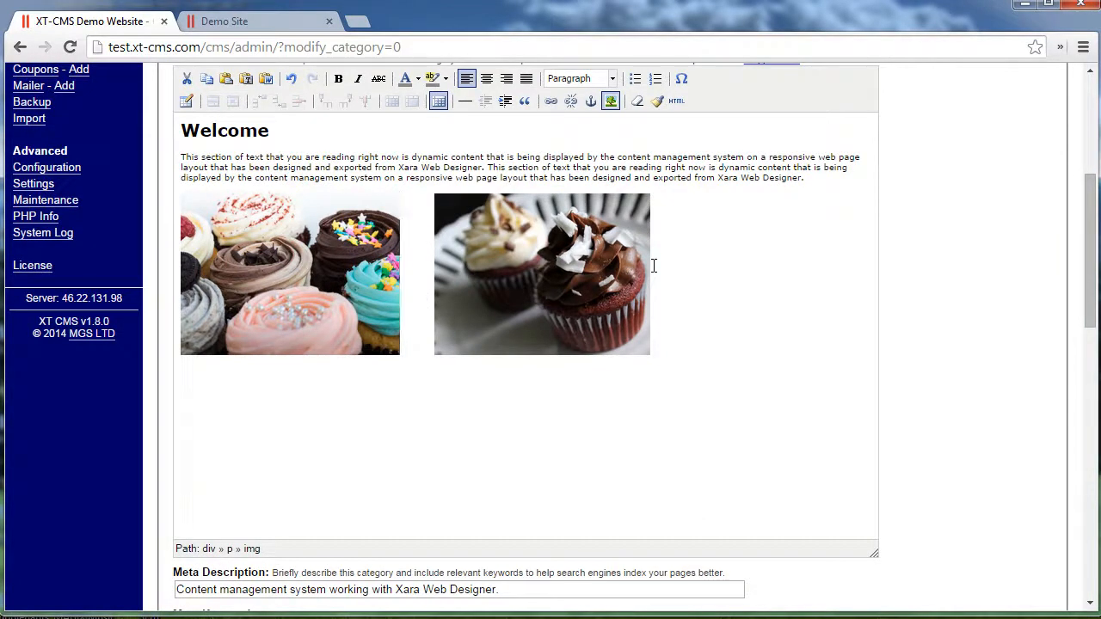
# Step: Shrink the cakes image and the choc-cake image proportionally to about 60% of their current width each
pyautogui.click(358, 265)
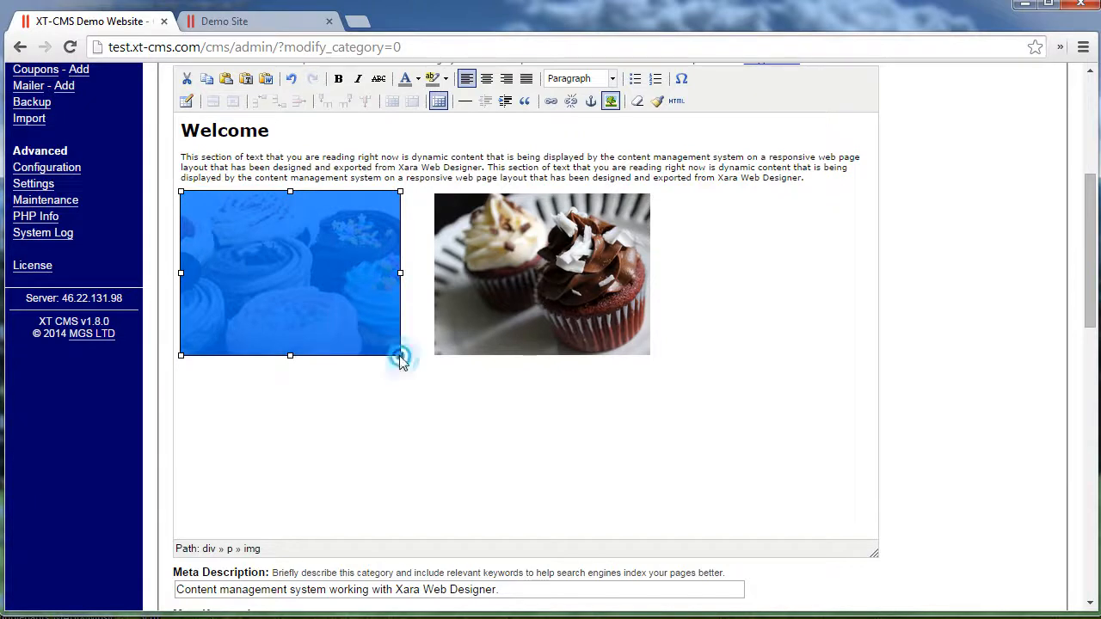
pyautogui.moveTo(400, 355); pyautogui.dragTo(318, 294)
pyautogui.click(405, 301)
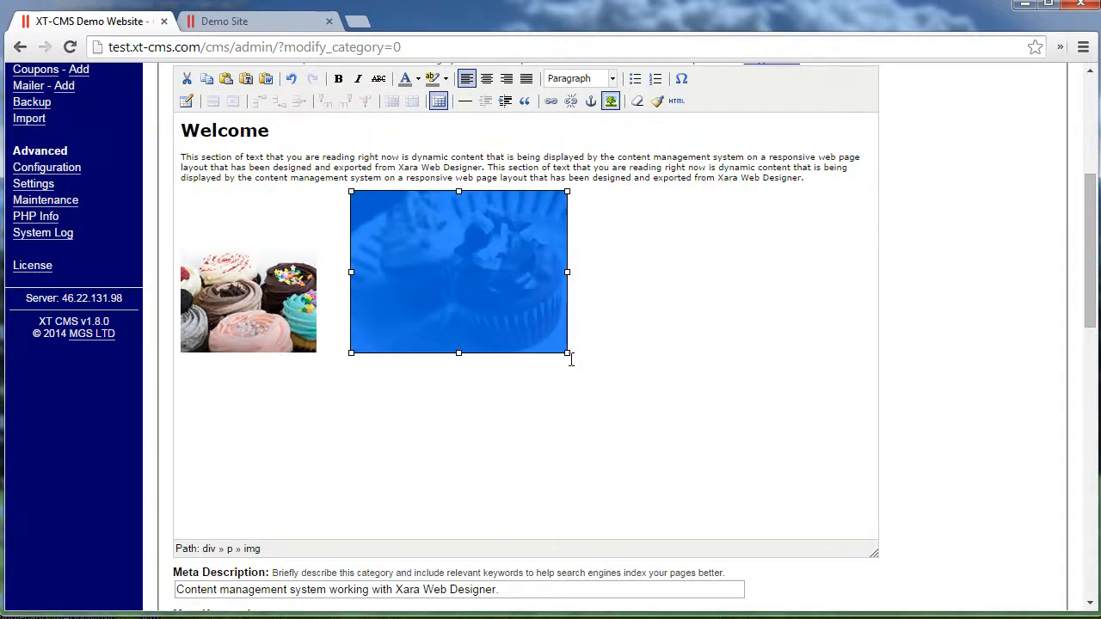
pyautogui.moveTo(568, 353); pyautogui.dragTo(482, 297)
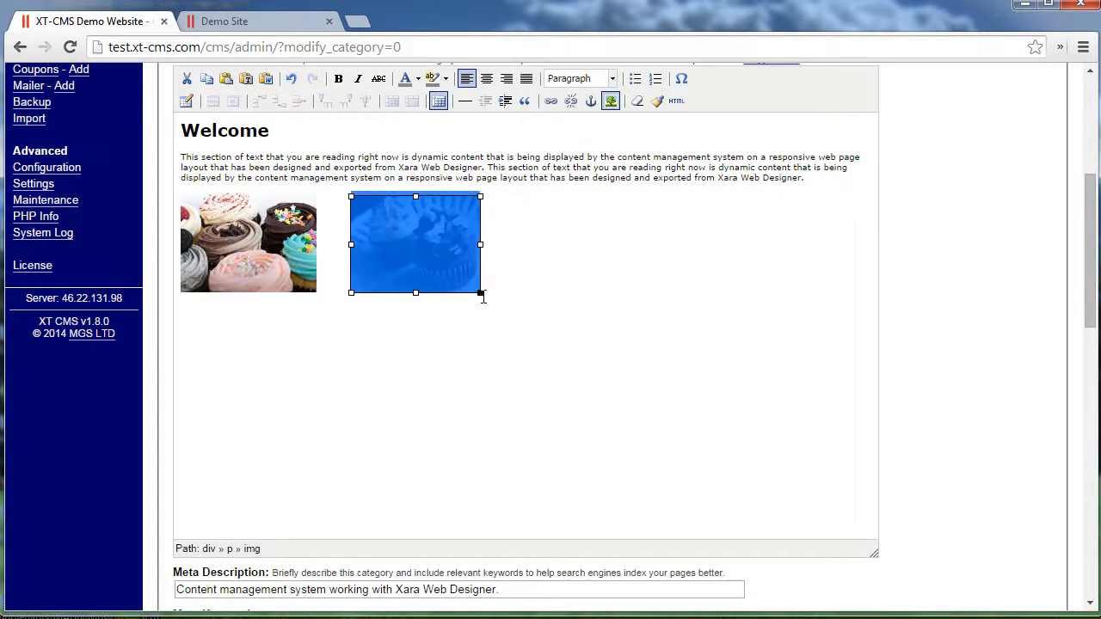
pyautogui.click(525, 247)
# Step: Choose red-cake.jpg from the local product folder as the file for the category image
pyautogui.scroll(1, 599, 225)
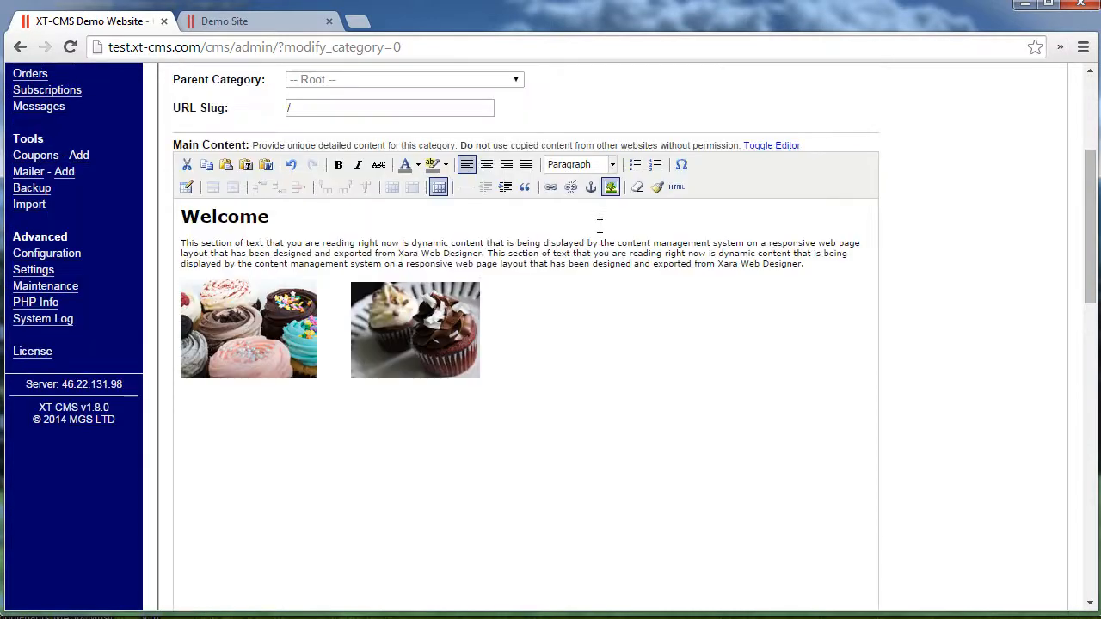
pyautogui.scroll(-3, 450, 482)
pyautogui.scroll(2, 614, 297)
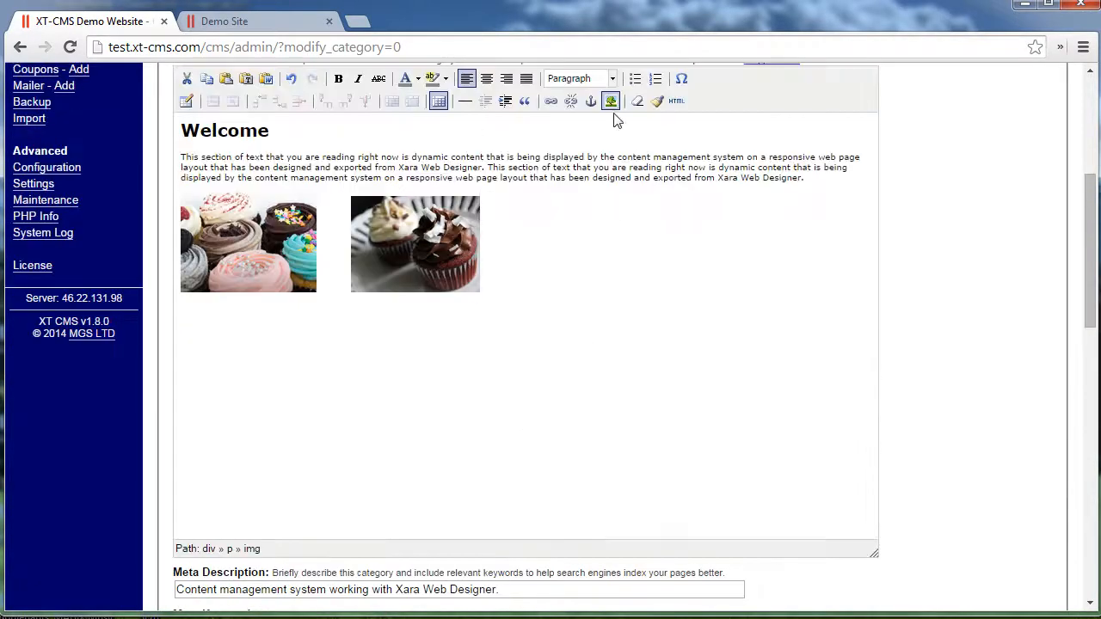
pyautogui.scroll(-4, 420, 364)
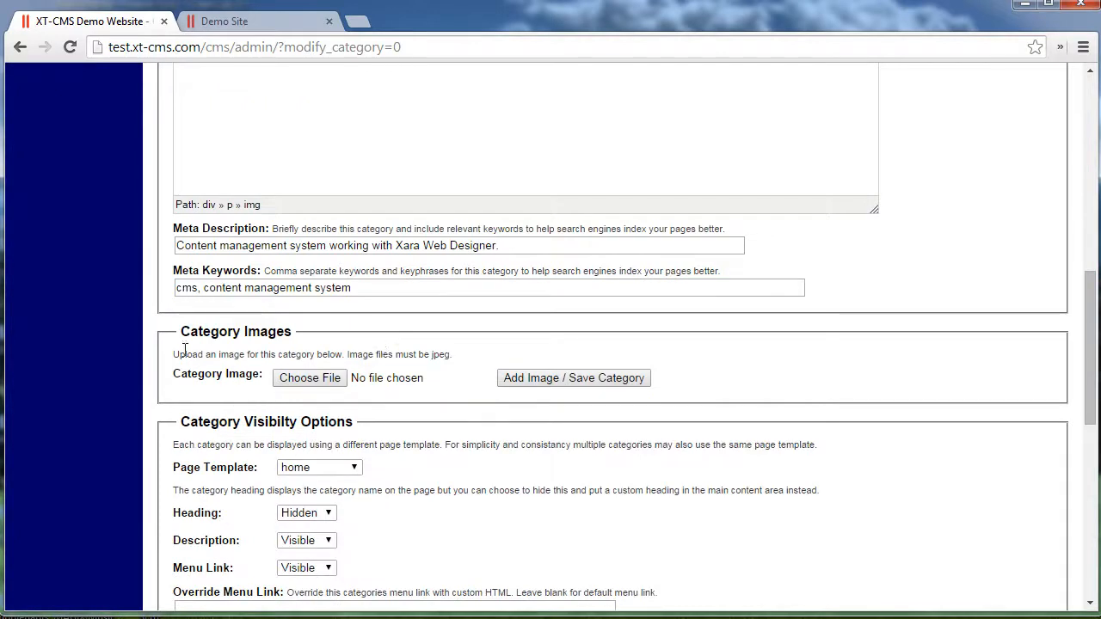
pyautogui.click(311, 378)
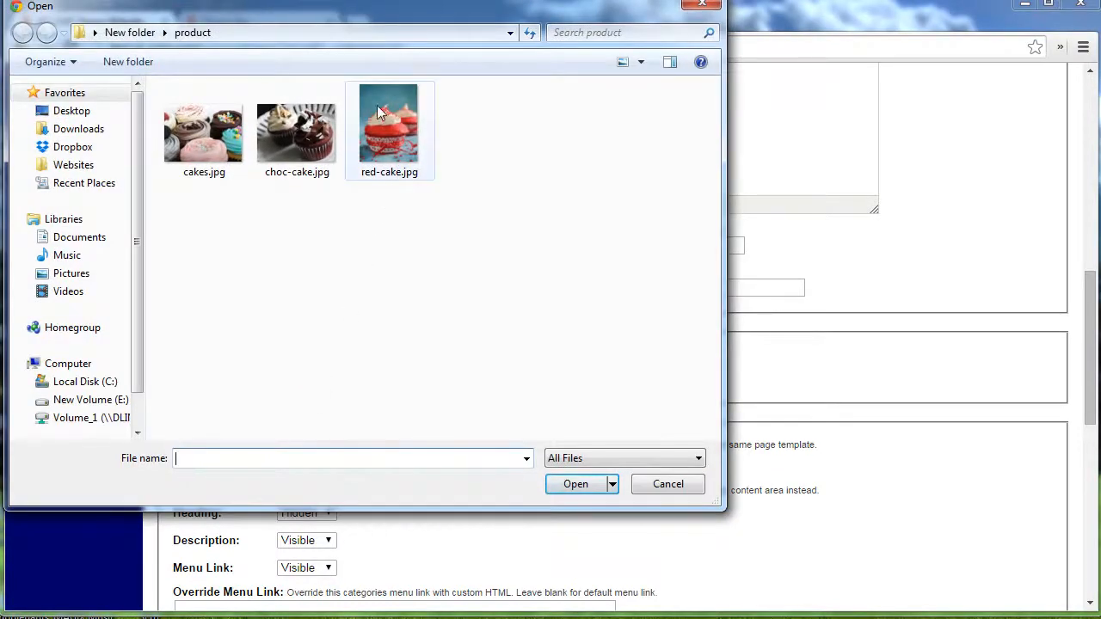
pyautogui.click(386, 148)
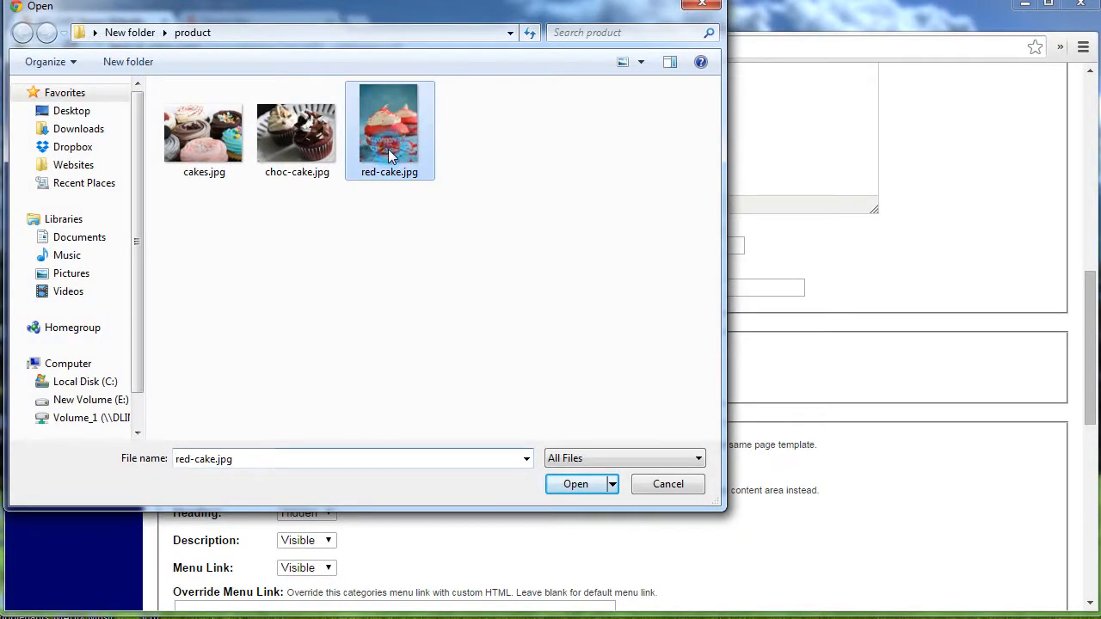
pyautogui.click(576, 484)
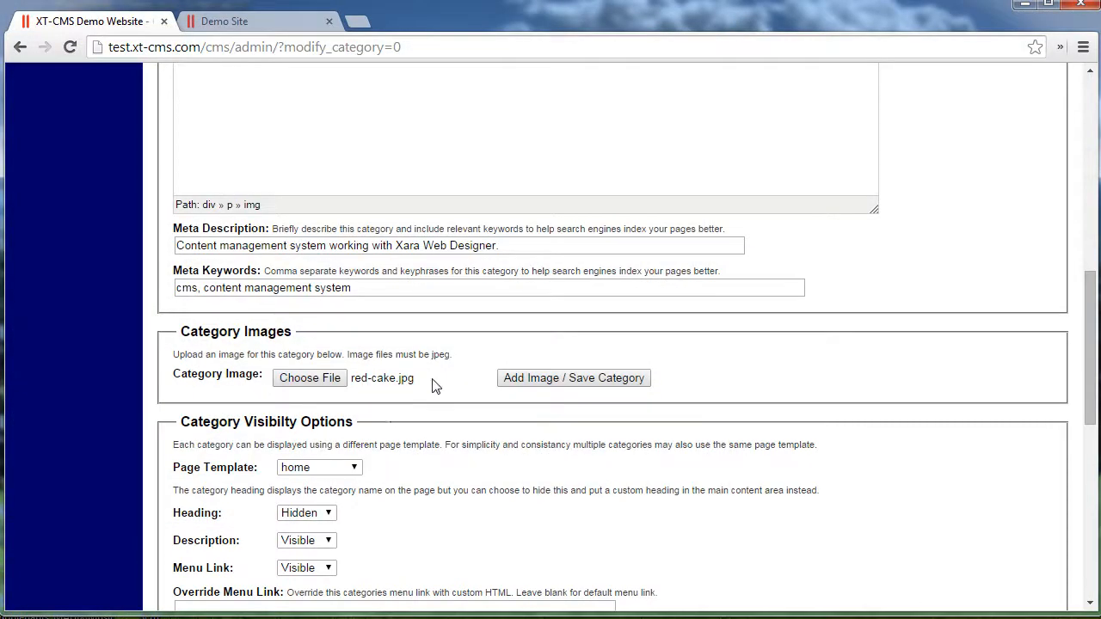
# Step: Upload red-cake.jpg as the category image, save the category, and review its entry among the category images
pyautogui.click(545, 383)
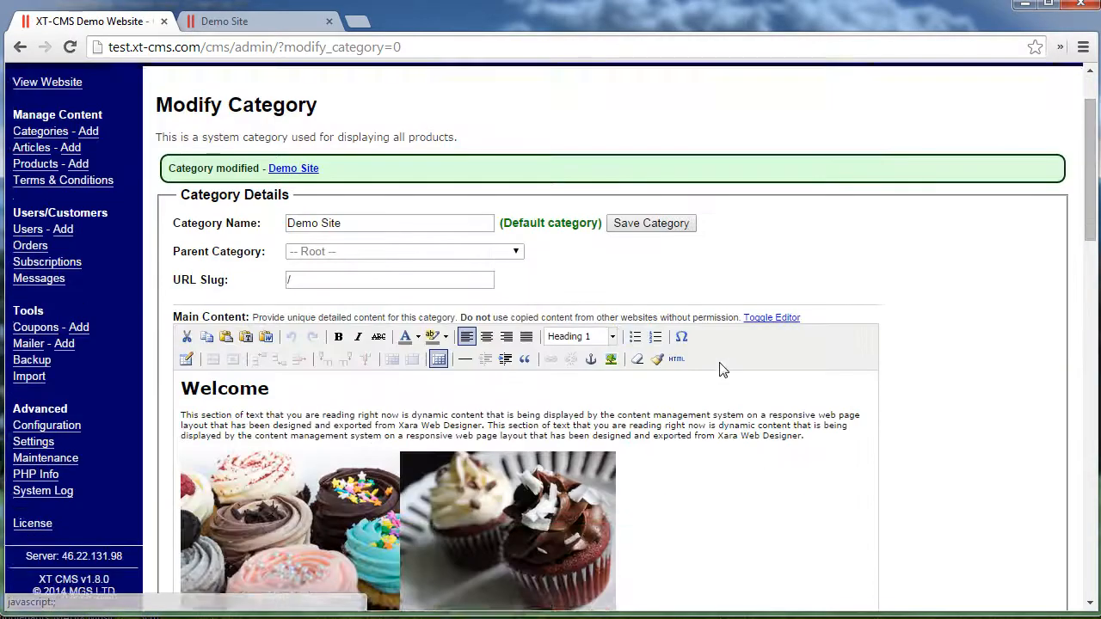
pyautogui.scroll(-3, 719, 366)
pyautogui.scroll(-5, 719, 366)
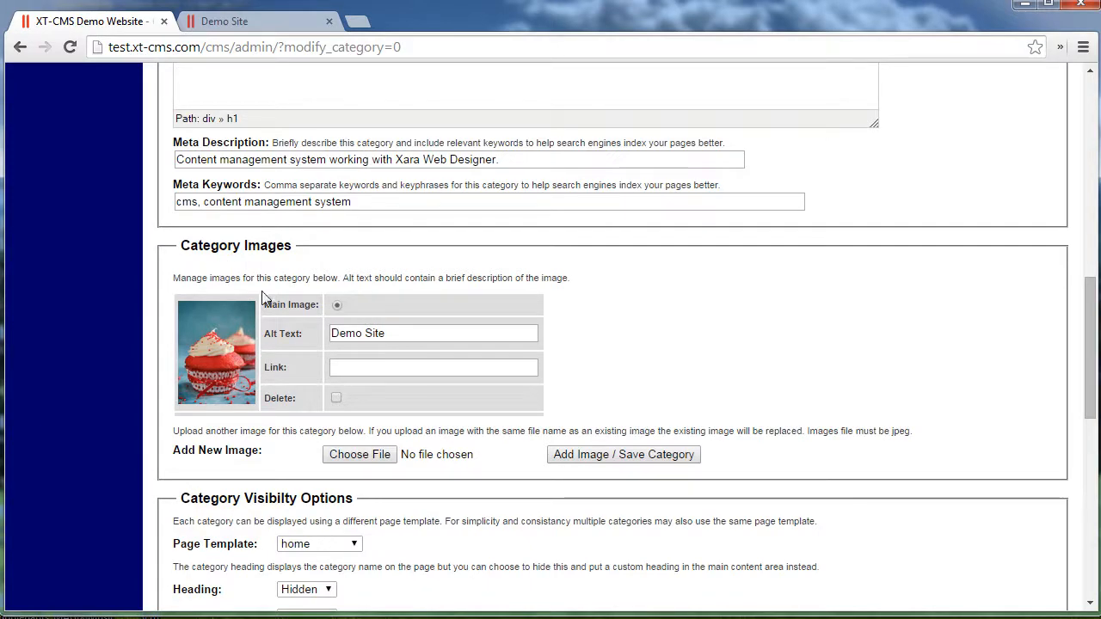
pyautogui.scroll(4, 361, 224)
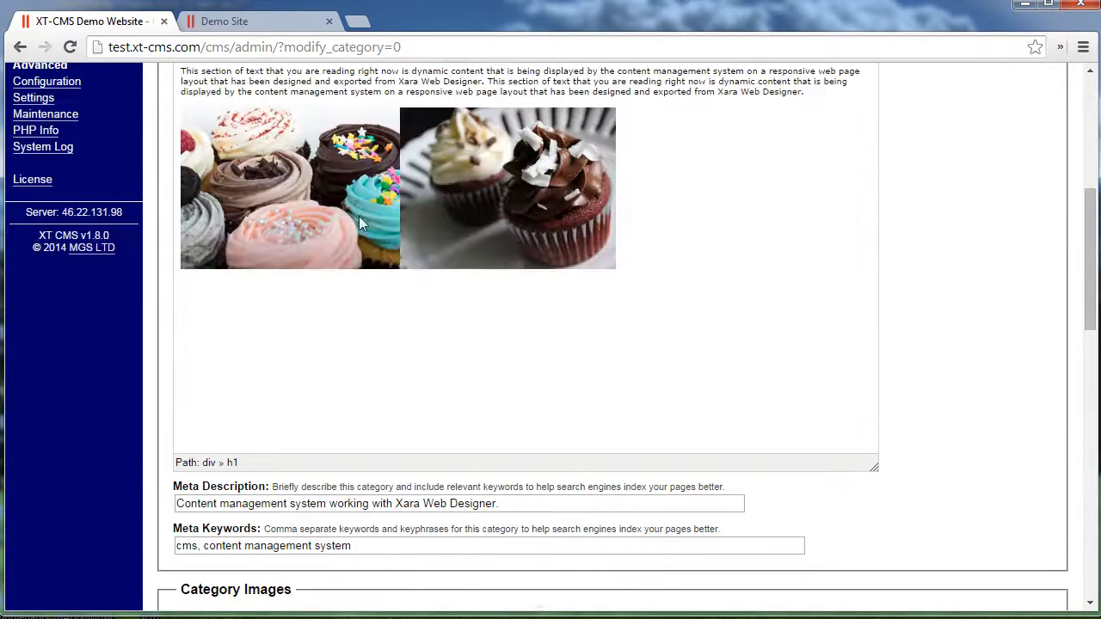
pyautogui.scroll(-4, 275, 311)
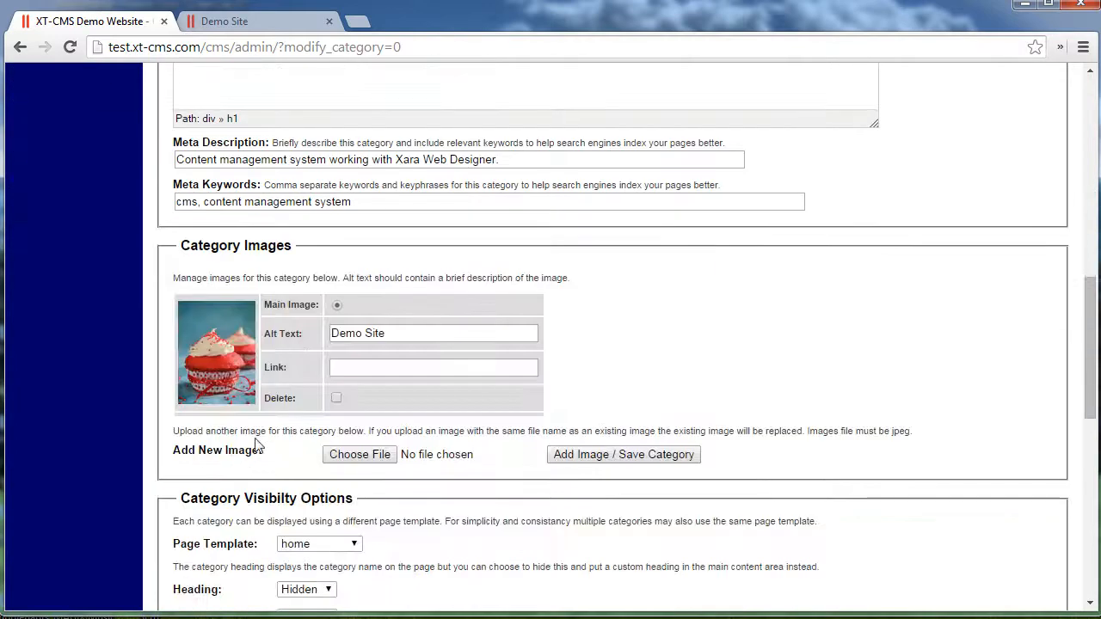
# Step: Reload the live Demo Site page to check the saved content, and return to the category editor
pyautogui.click(234, 22)
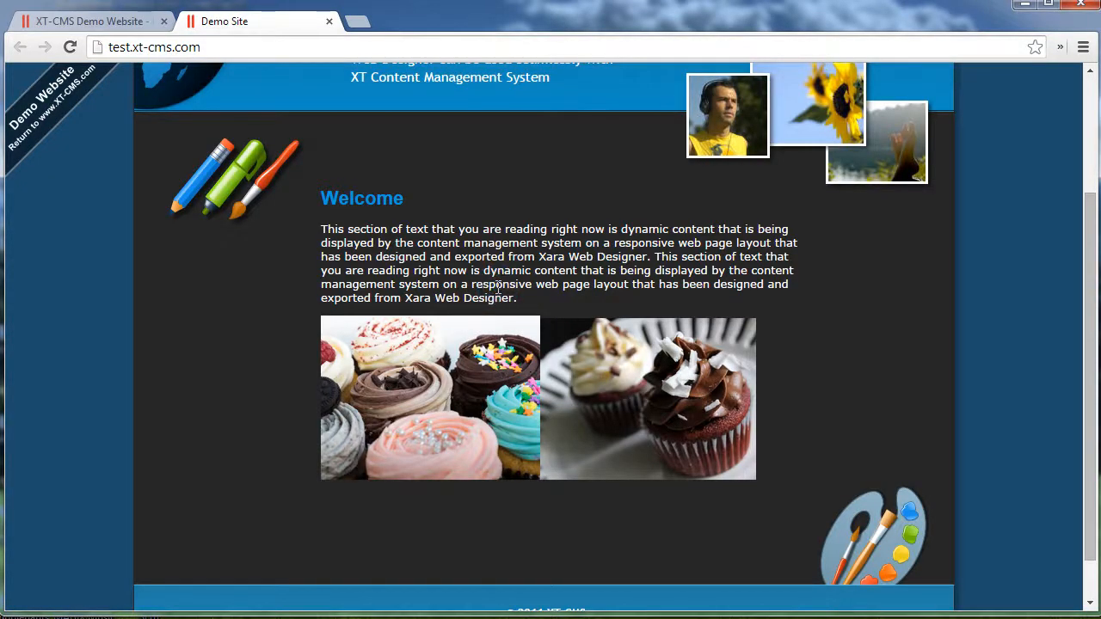
pyautogui.press('F5')
pyautogui.click(118, 21)
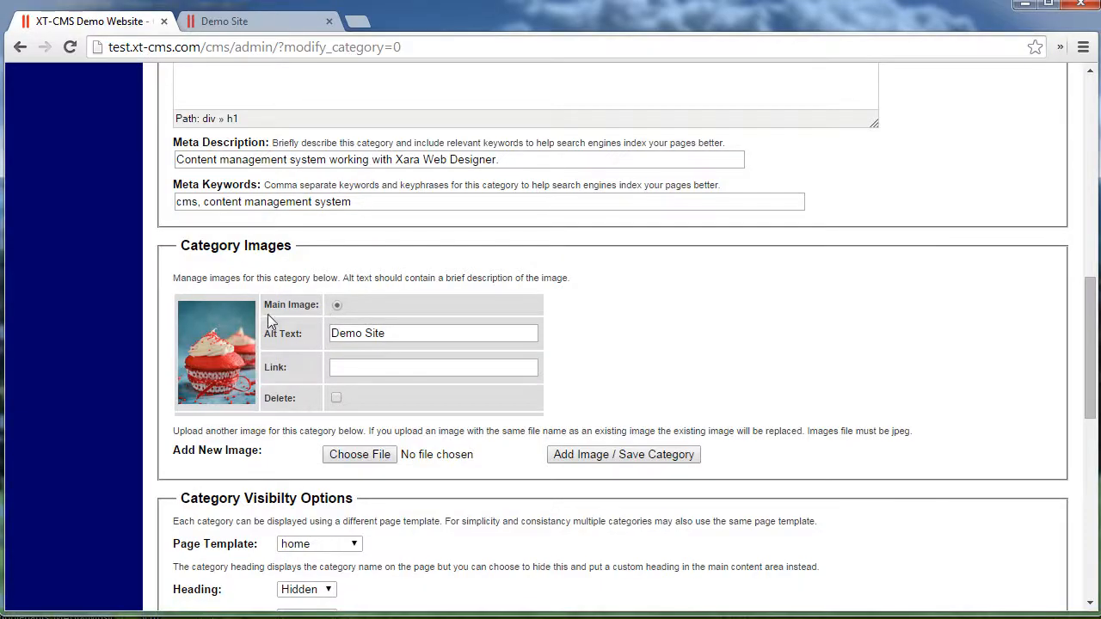
# Step: Place the red-cake category image in the main content, below the cakes and choc-cake images
pyautogui.scroll(3, 248, 351)
pyautogui.scroll(-1, 481, 168)
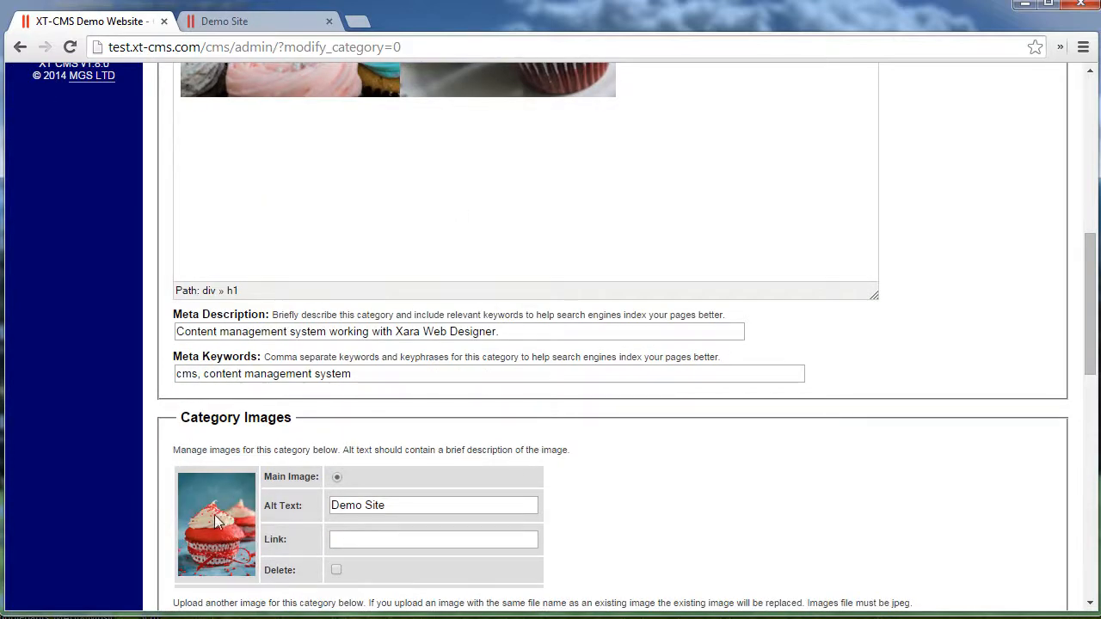
pyautogui.moveTo(221, 519); pyautogui.dragTo(266, 184)
pyautogui.click(382, 189)
pyautogui.scroll(3, 381, 206)
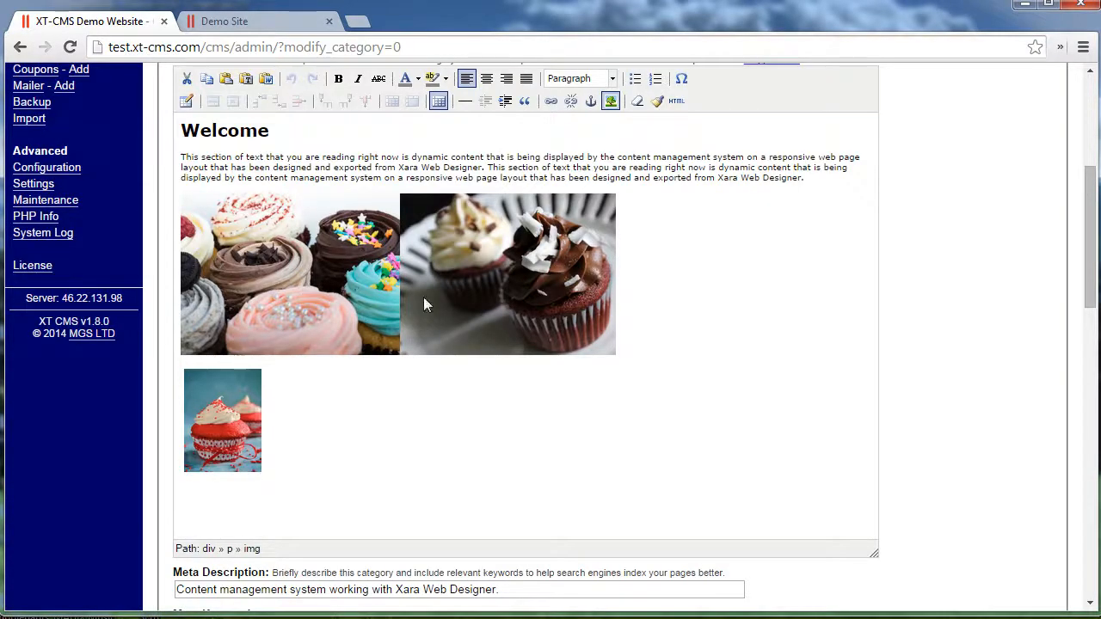
# Step: Delete the choc-cake image from the main content and move the red-cake image beside the cakes image
pyautogui.click(472, 297)
pyautogui.press('Delete')
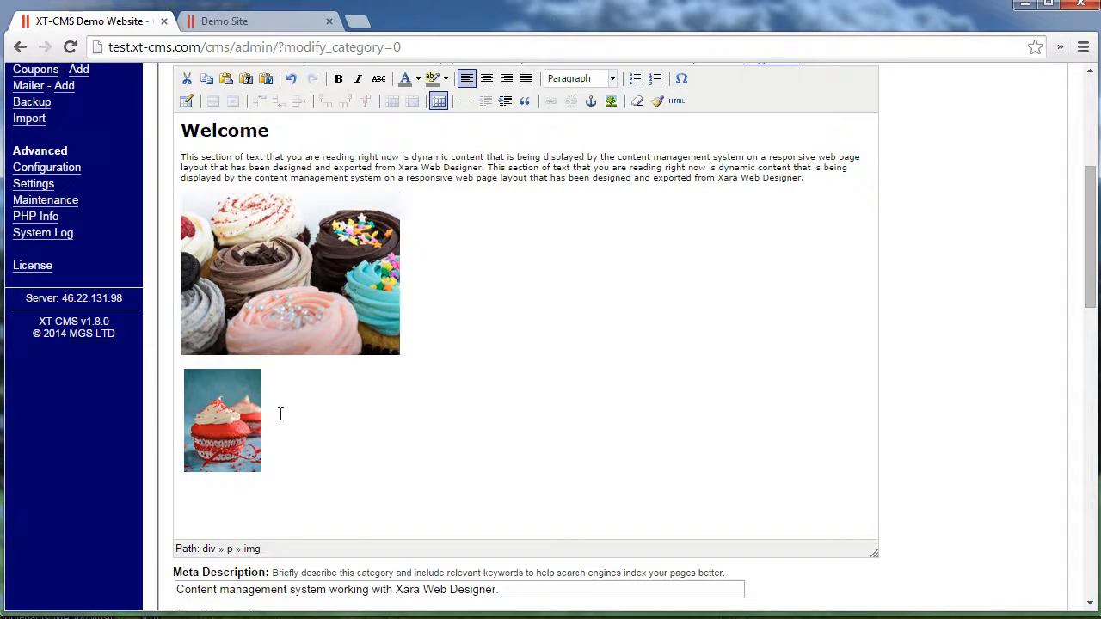
pyautogui.moveTo(233, 416); pyautogui.dragTo(435, 275)
pyautogui.click(538, 299)
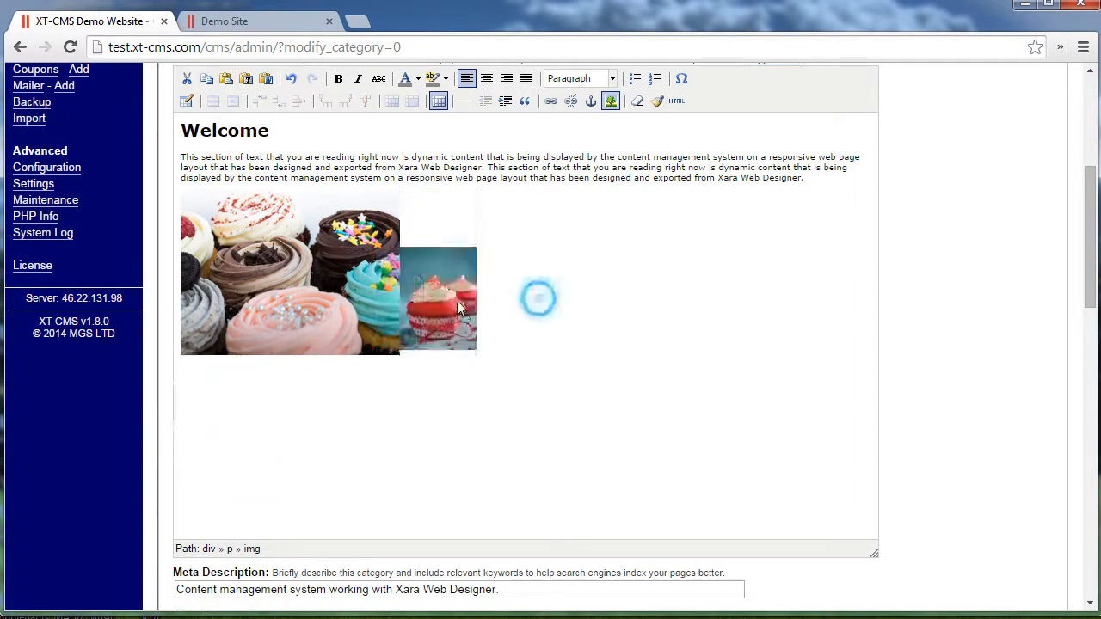
# Step: Enlarge the red-cake image in the main content proportionally to about 142 × 189 px, close to the cakes image's height
pyautogui.click(474, 253)
pyautogui.moveTo(477, 247); pyautogui.dragTo(577, 188)
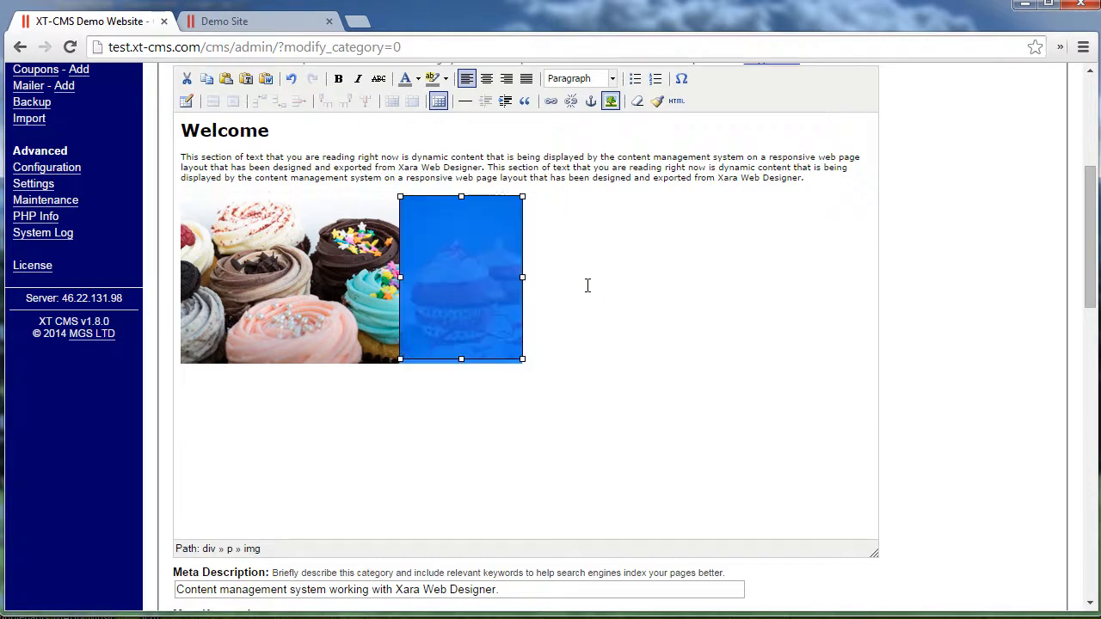
pyautogui.click(587, 285)
pyautogui.scroll(-4, 222, 473)
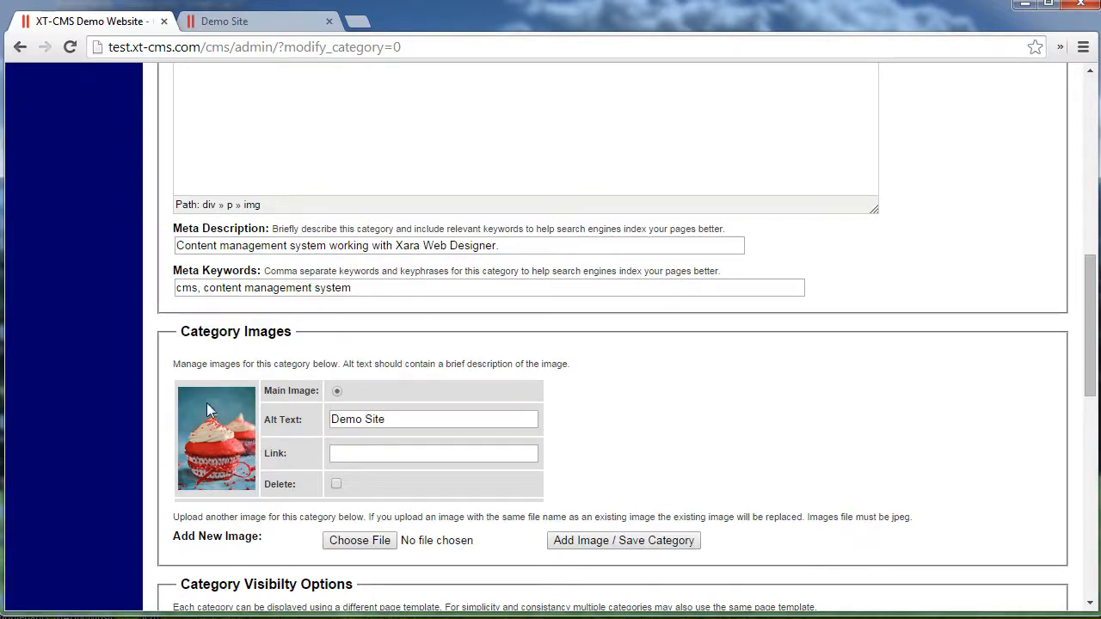
pyautogui.scroll(5, 259, 357)
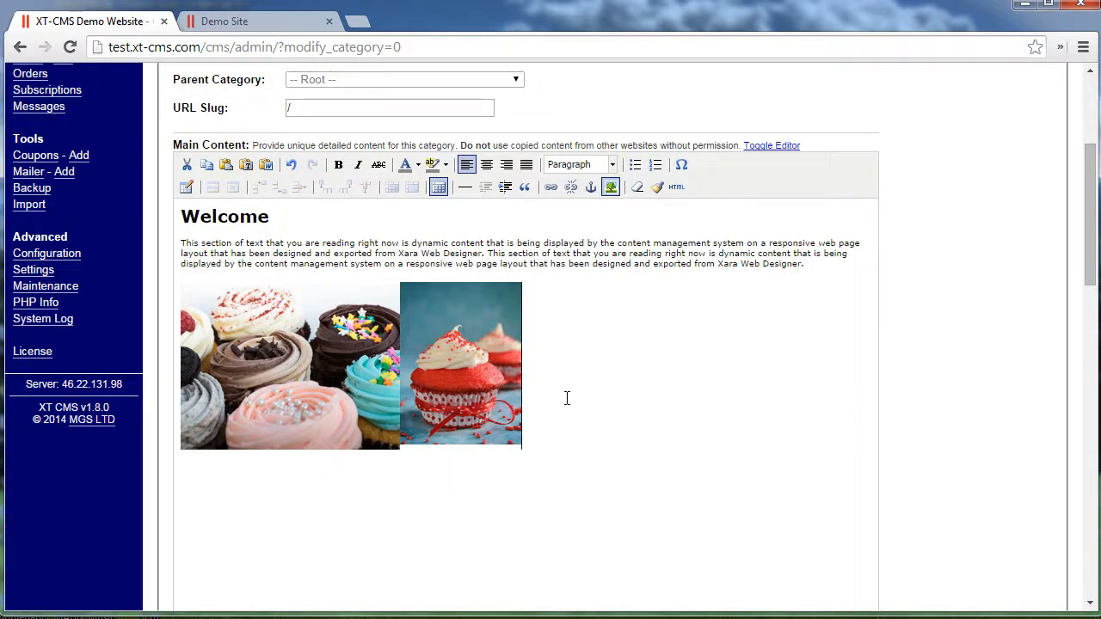
# Step: Add horizontal space to the red-cake image to separate it from the cakes image, and update the image
pyautogui.click(449, 353)
pyautogui.click(589, 230)
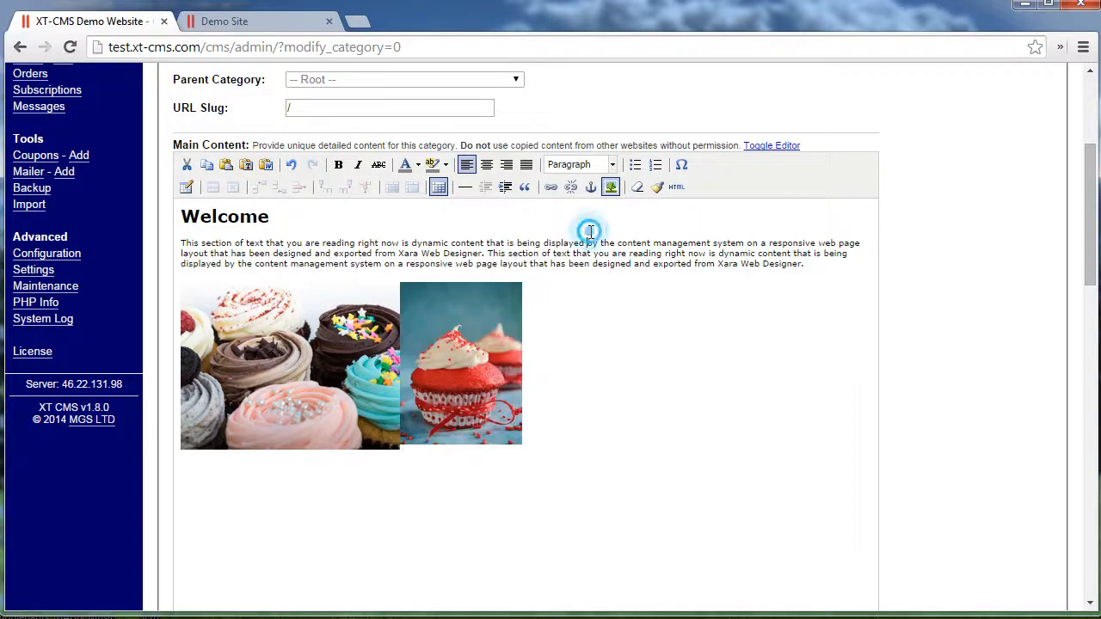
pyautogui.click(502, 314)
pyautogui.click(610, 187)
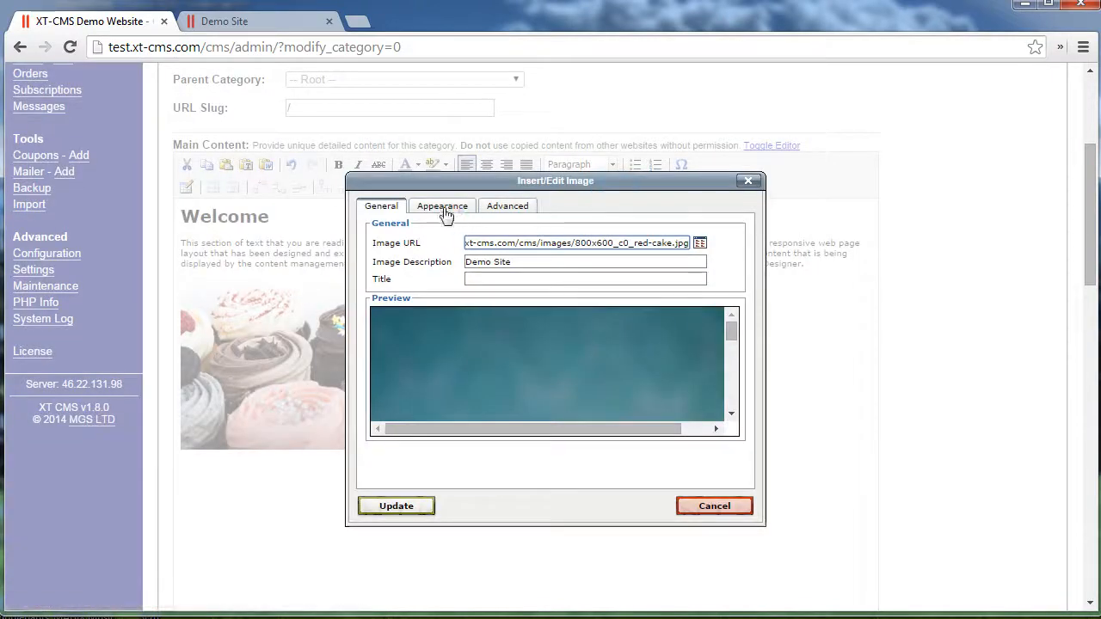
pyautogui.click(442, 206)
pyautogui.click(474, 338)
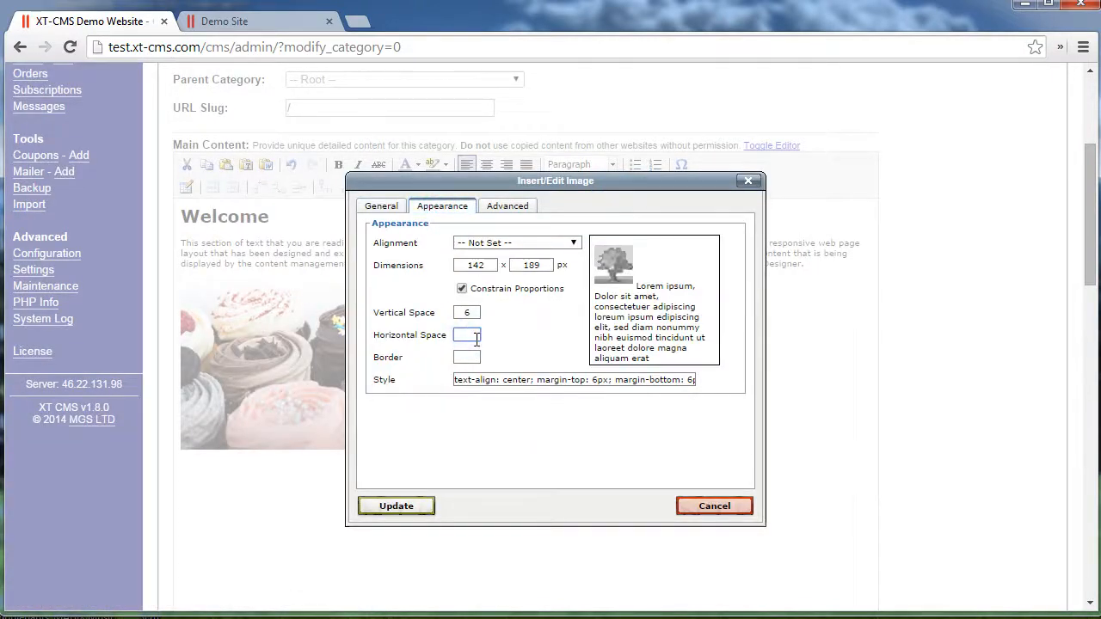
pyautogui.click(395, 506)
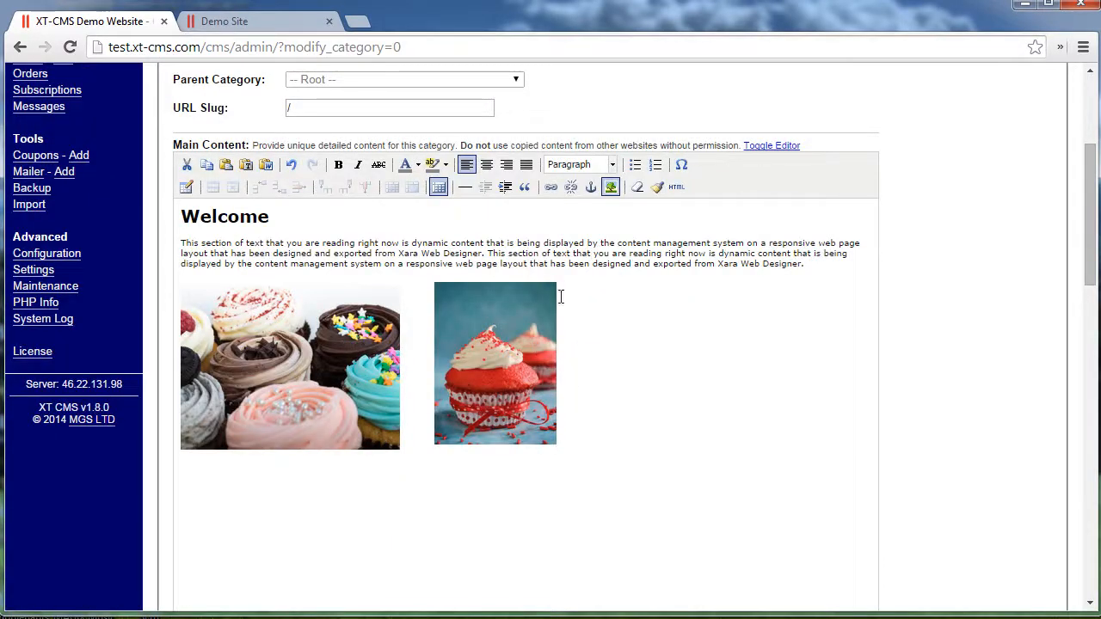
# Step: Save the category, check the two cake images on the reloaded Demo Site page, and return to the editor
pyautogui.scroll(3, 560, 297)
pyautogui.click(639, 309)
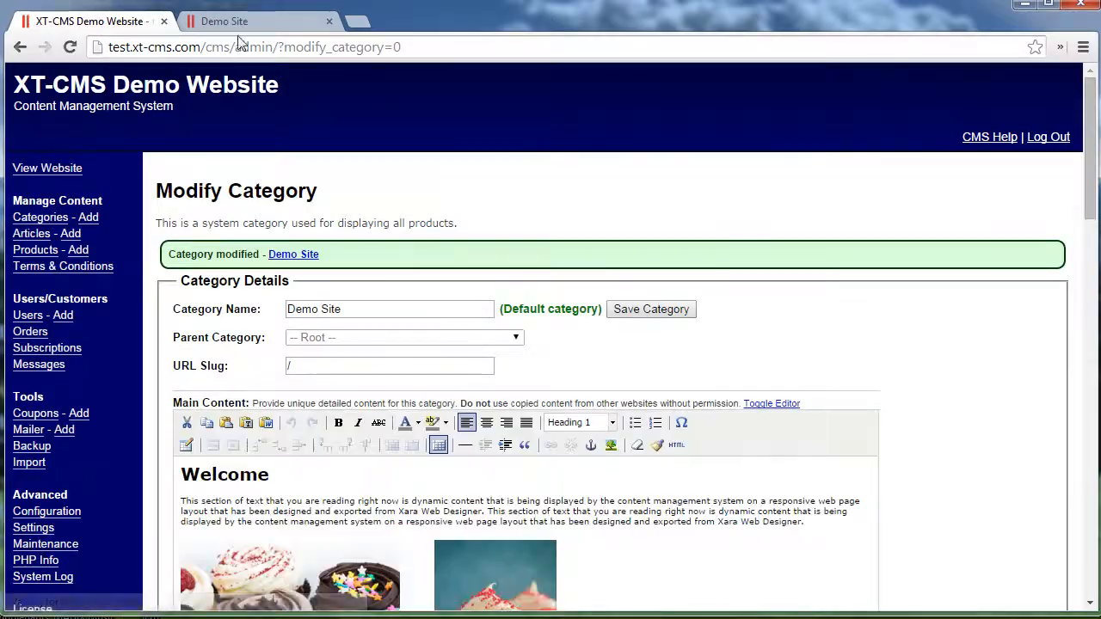
pyautogui.click(234, 21)
pyautogui.press('F5')
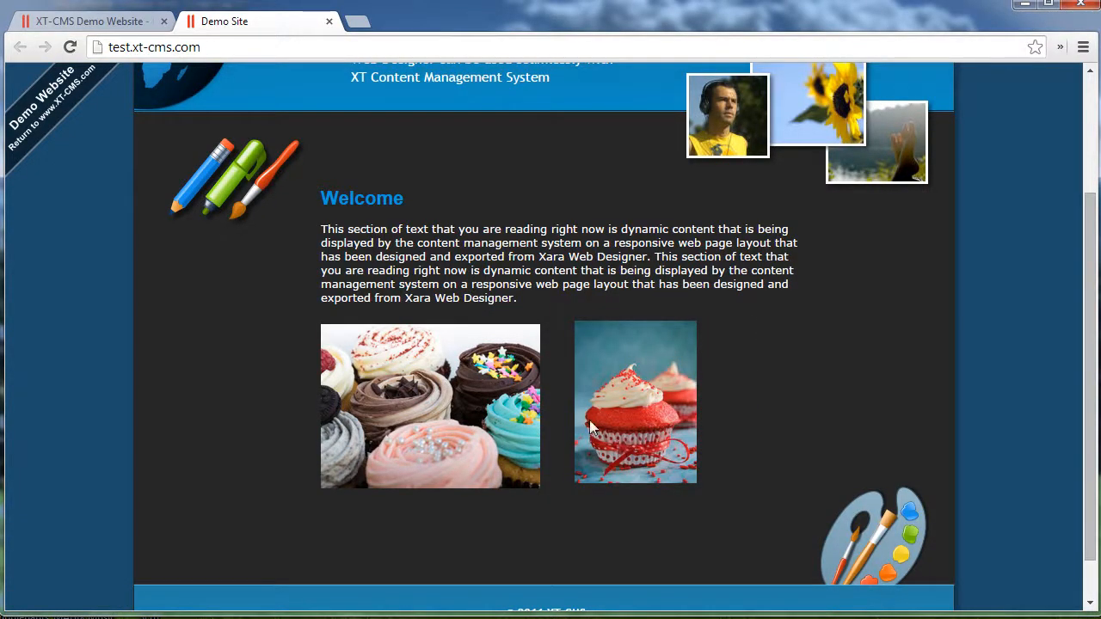
pyautogui.click(96, 22)
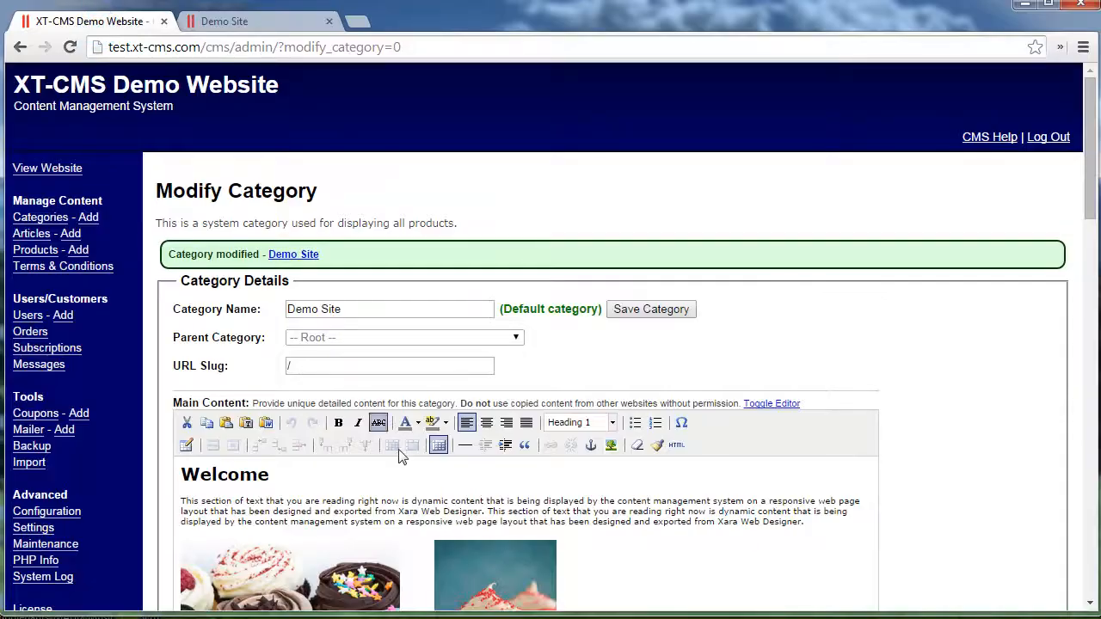
# Step: Insert xara-designer-box.jpg from the server's images folder into the main content, in front of the Welcome heading
pyautogui.scroll(-2, 486, 485)
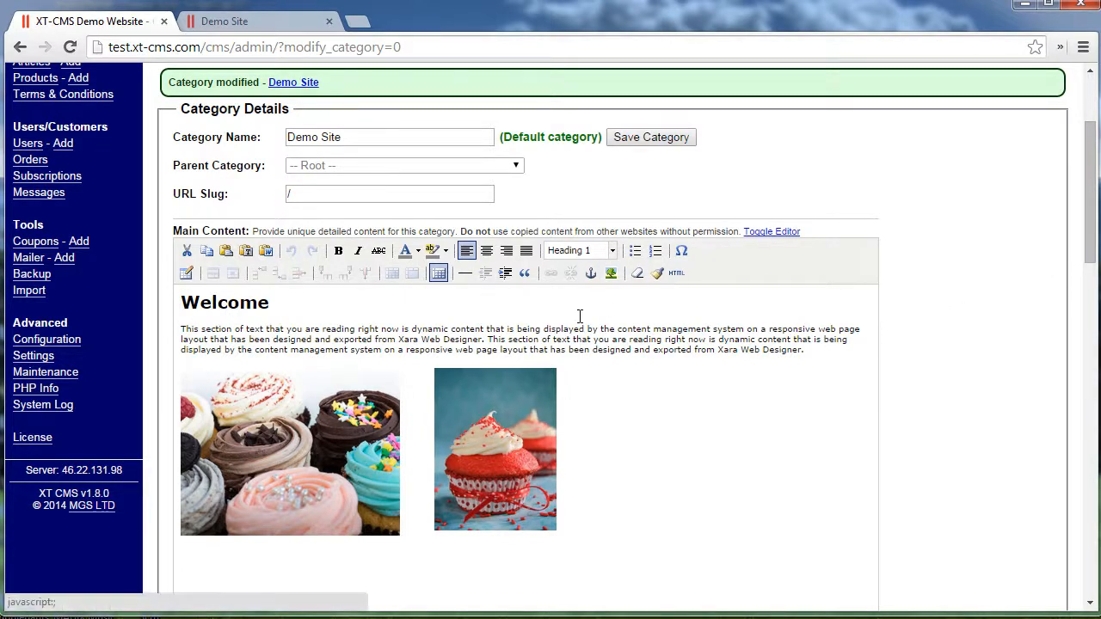
pyautogui.click(612, 273)
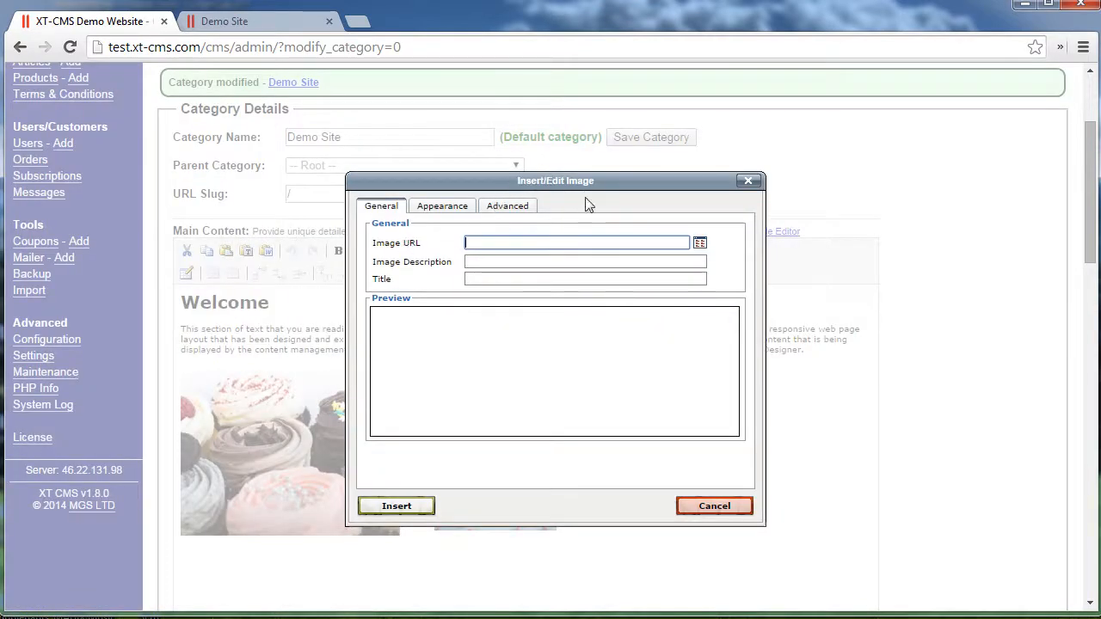
pyautogui.click(700, 244)
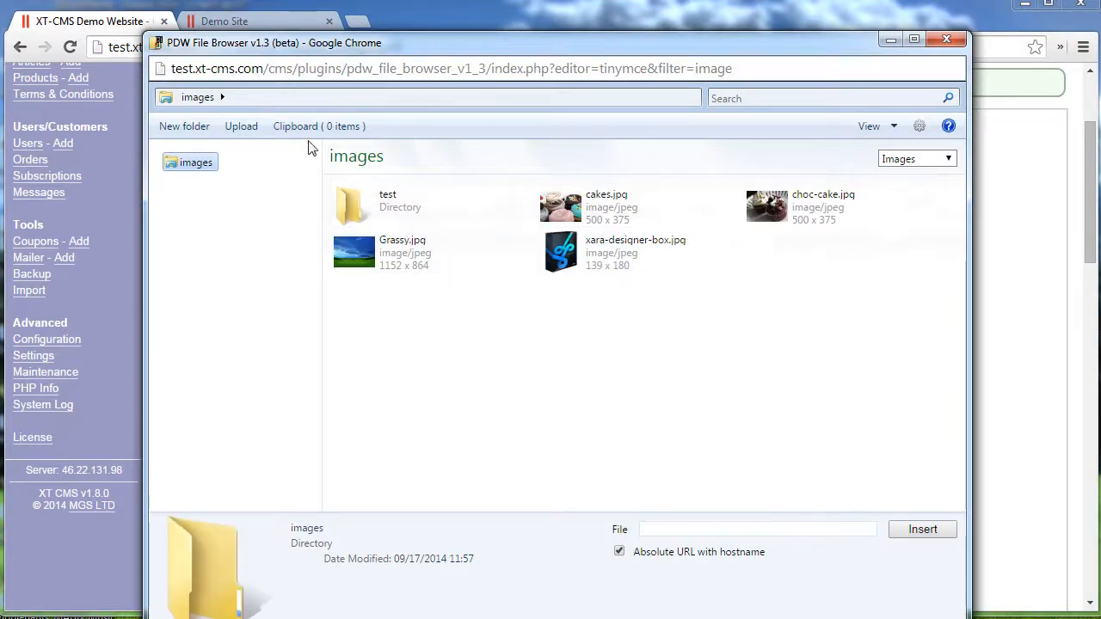
pyautogui.click(571, 259)
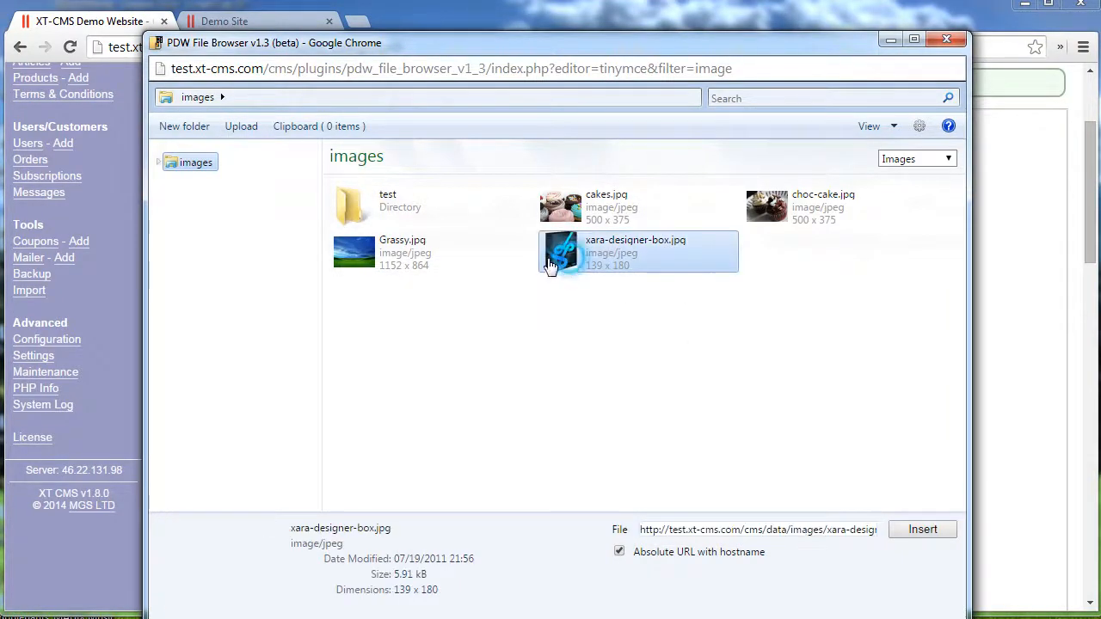
pyautogui.click(918, 529)
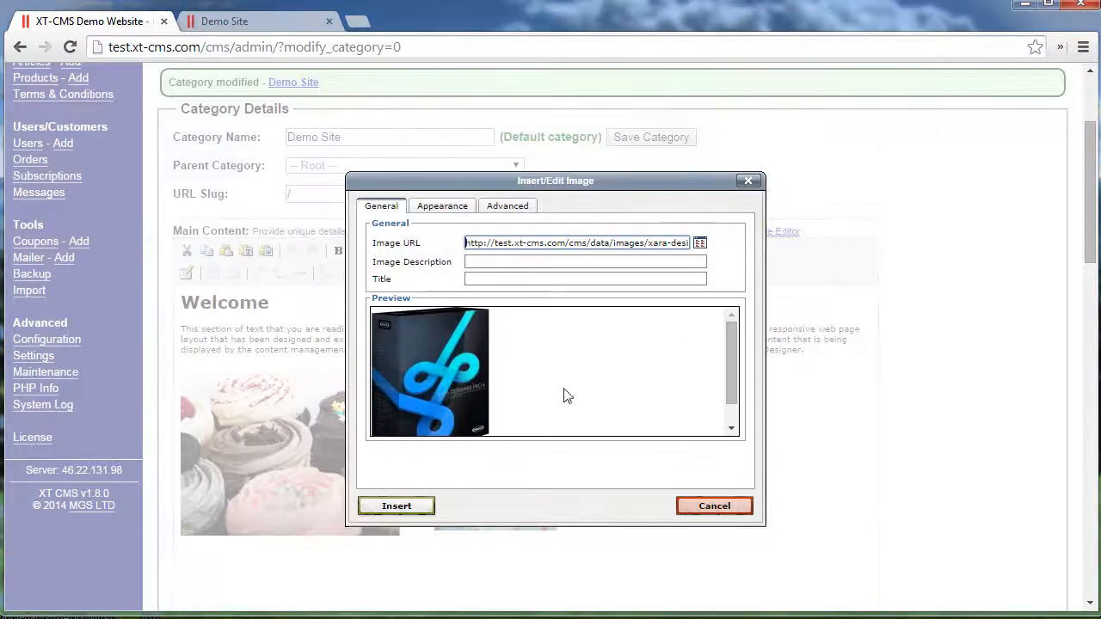
pyautogui.click(415, 508)
pyautogui.click(518, 376)
pyautogui.scroll(-2, 550, 541)
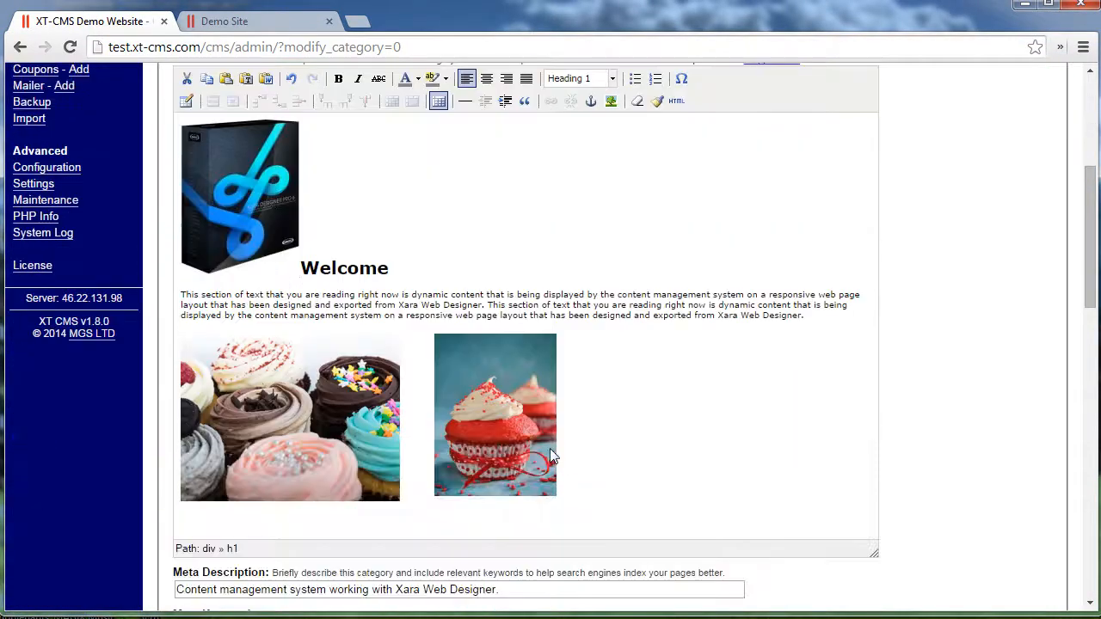
# Step: Move the Xara designer box image from the Welcome heading to below the two cake images
pyautogui.click(269, 241)
pyautogui.moveTo(231, 206); pyautogui.dragTo(603, 413)
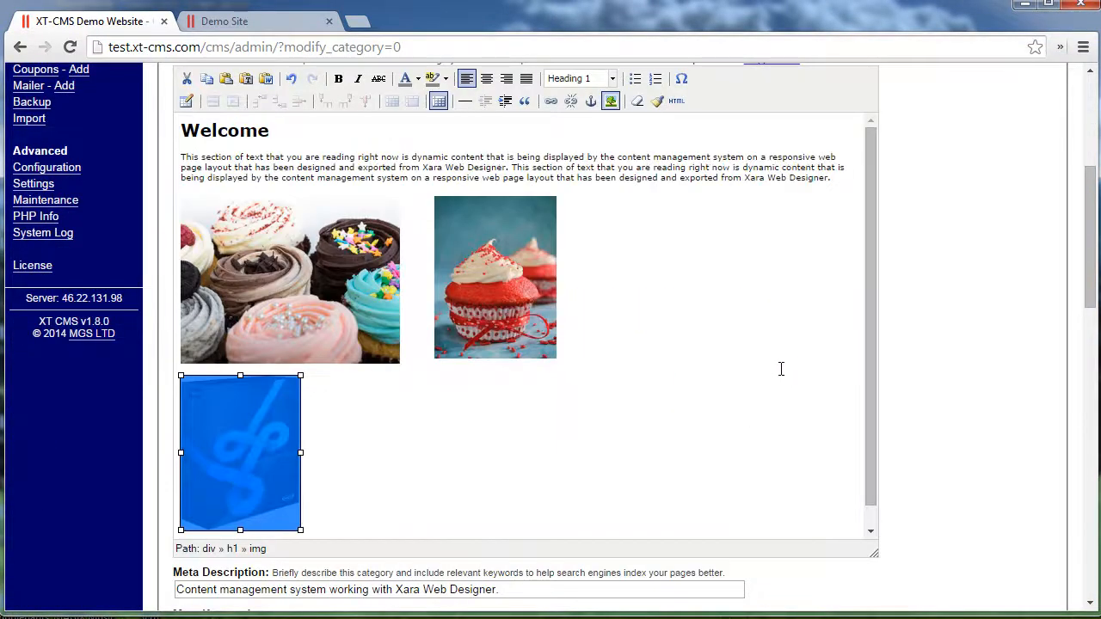
pyautogui.scroll(-1, 456, 404)
pyautogui.click(381, 313)
# Step: Upload cakes.jpg from the local product folder as a second category image and save the category
pyautogui.scroll(-3, 392, 352)
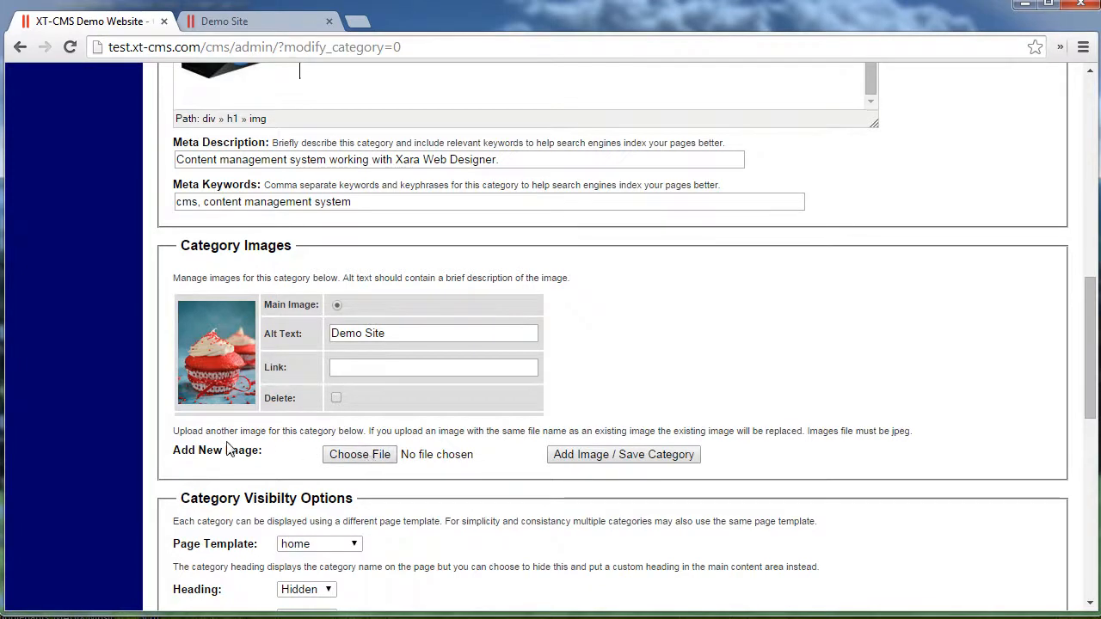
pyautogui.click(355, 456)
pyautogui.click(204, 133)
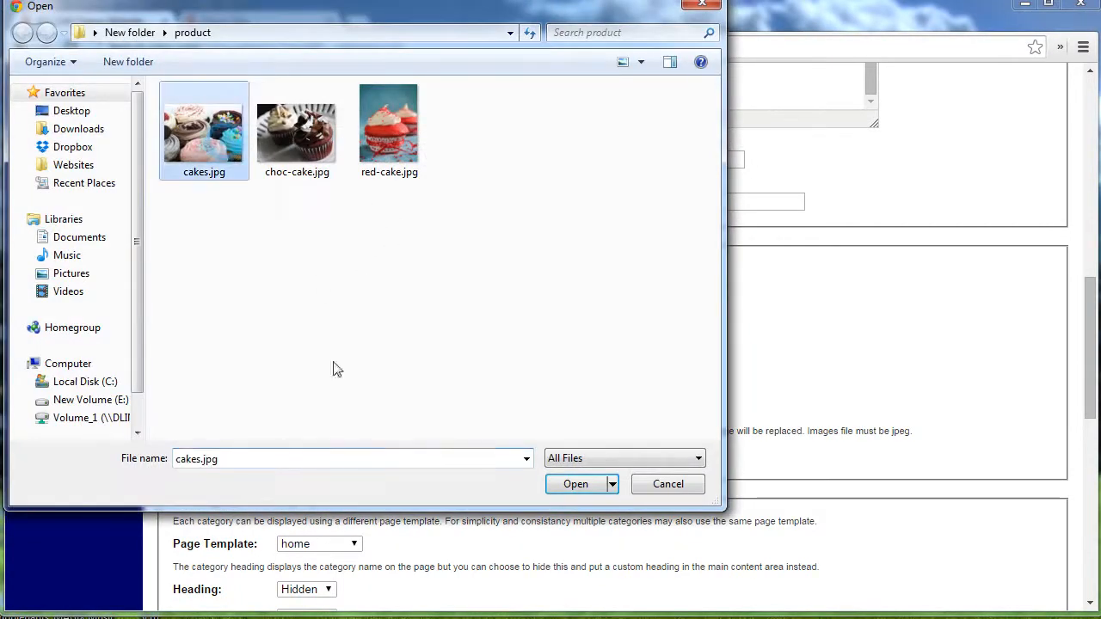
pyautogui.click(570, 487)
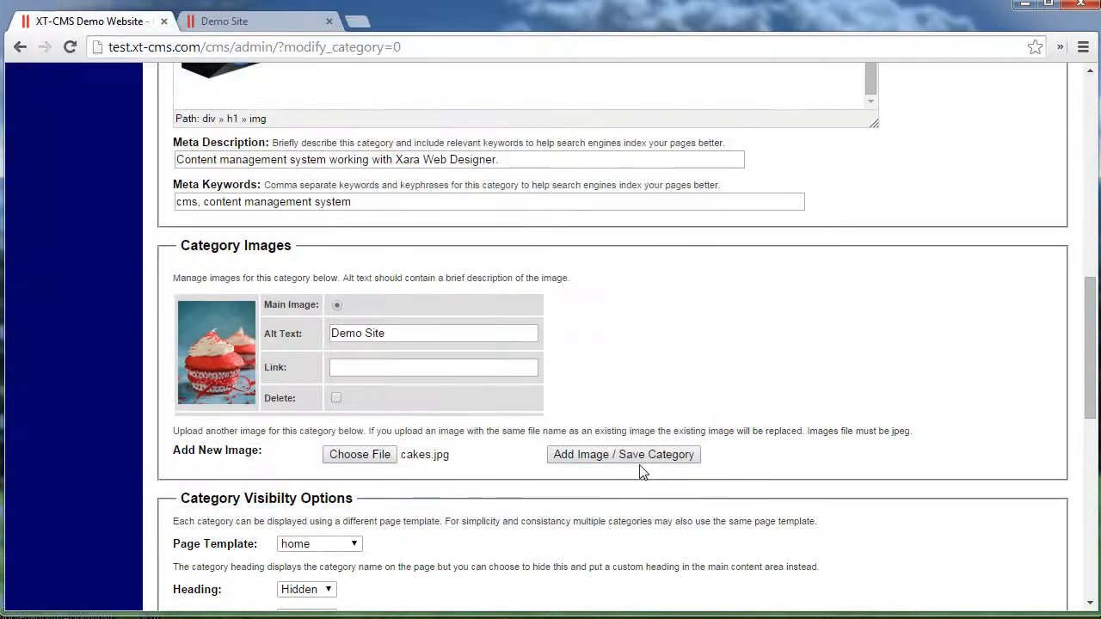
pyautogui.click(632, 457)
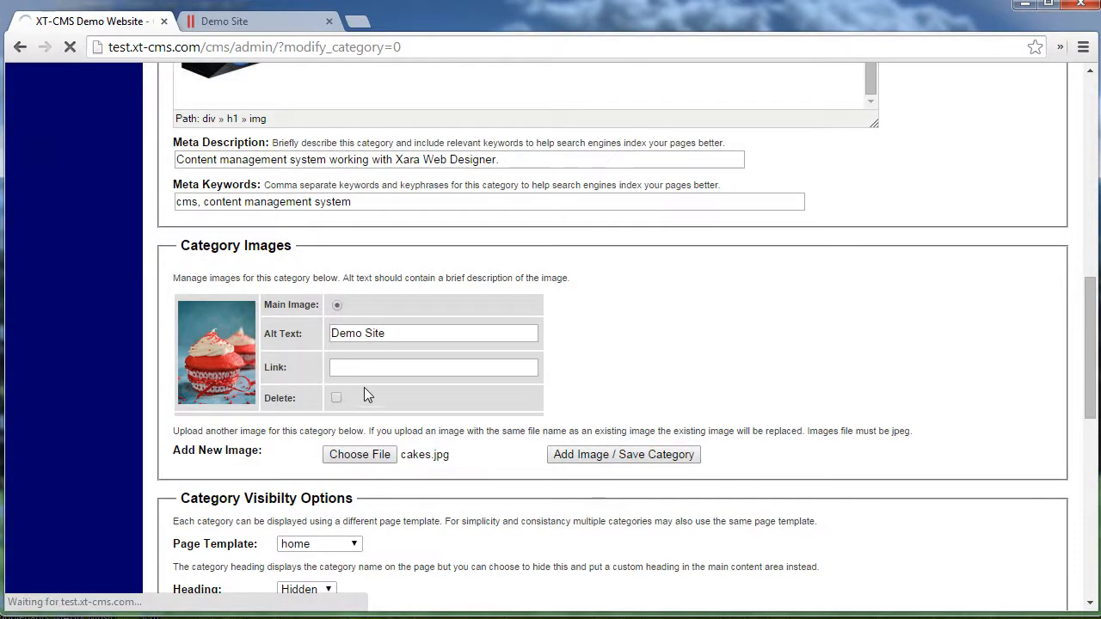
pyautogui.scroll(-7, 509, 441)
pyautogui.scroll(-3, 480, 441)
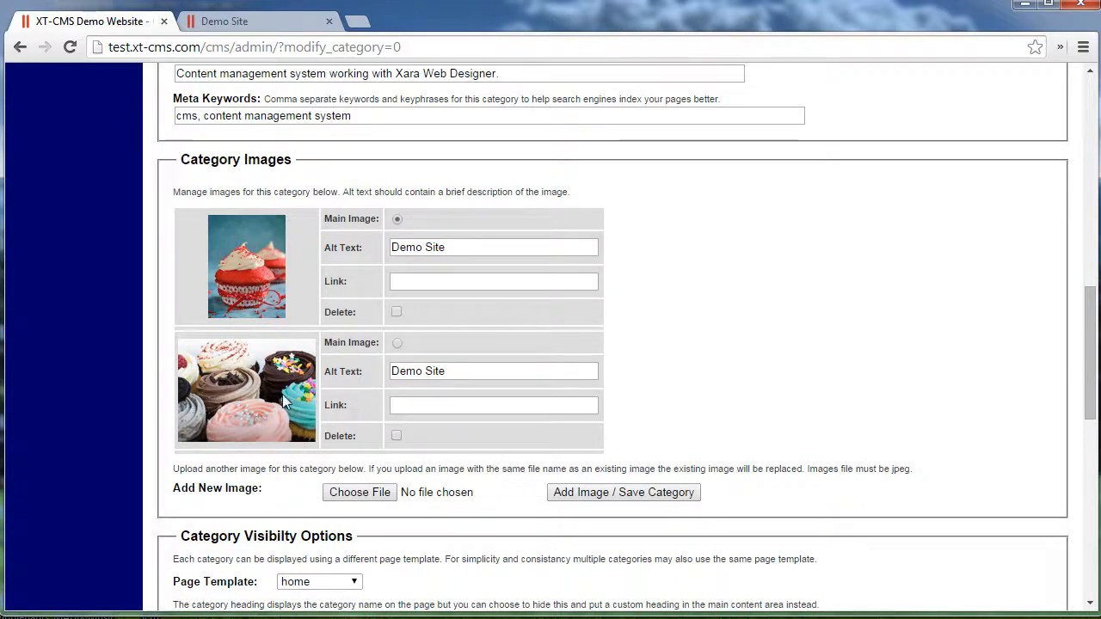
# Step: Place the cakes category image in the main content on a line below the existing cake images, and select it
pyautogui.scroll(2, 292, 431)
pyautogui.moveTo(261, 561); pyautogui.dragTo(301, 172)
pyautogui.scroll(3, 407, 254)
pyautogui.click(451, 322)
pyautogui.scroll(3, 368, 216)
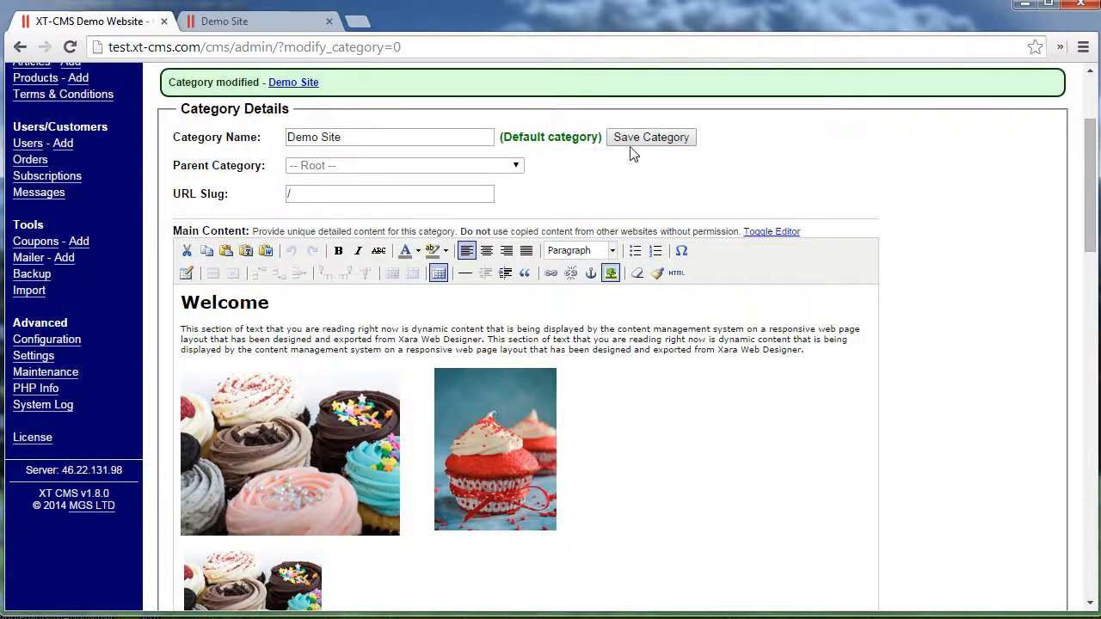
pyautogui.scroll(-1, 571, 415)
pyautogui.scroll(-1, 573, 428)
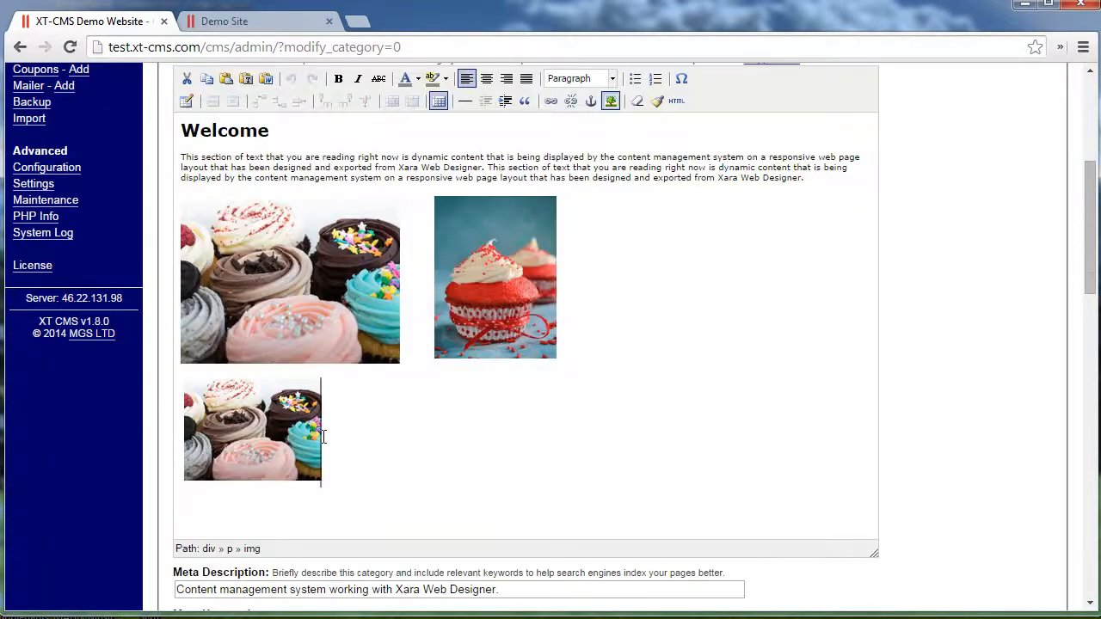
pyautogui.click(297, 435)
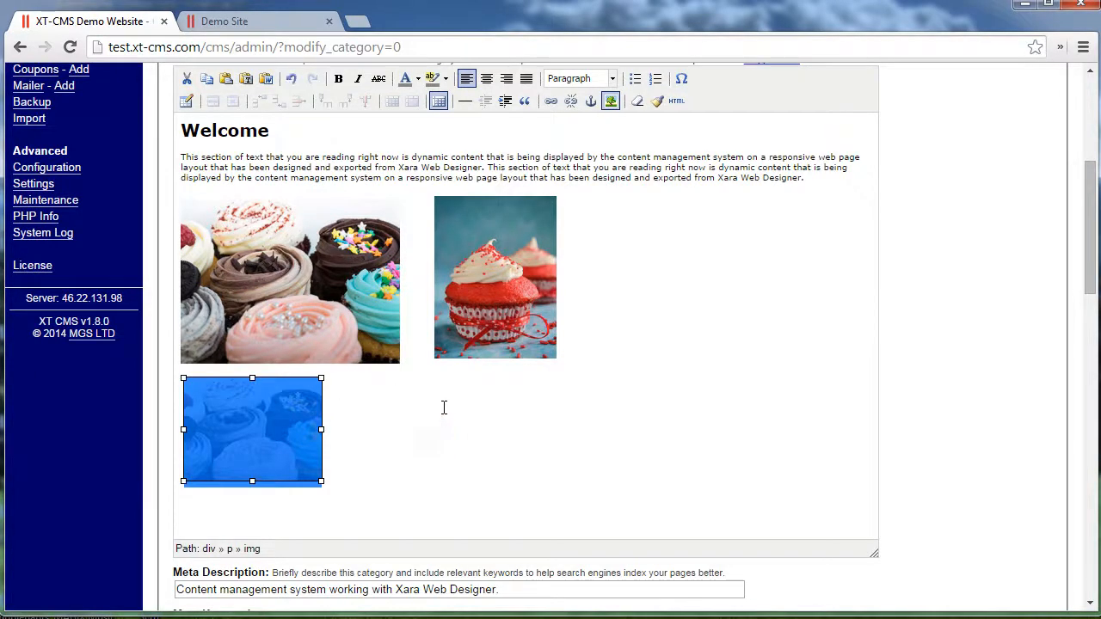
# Step: Look through the server's images folder from the main content's image insertion dialog, and close it without inserting an image
pyautogui.scroll(-4, 369, 425)
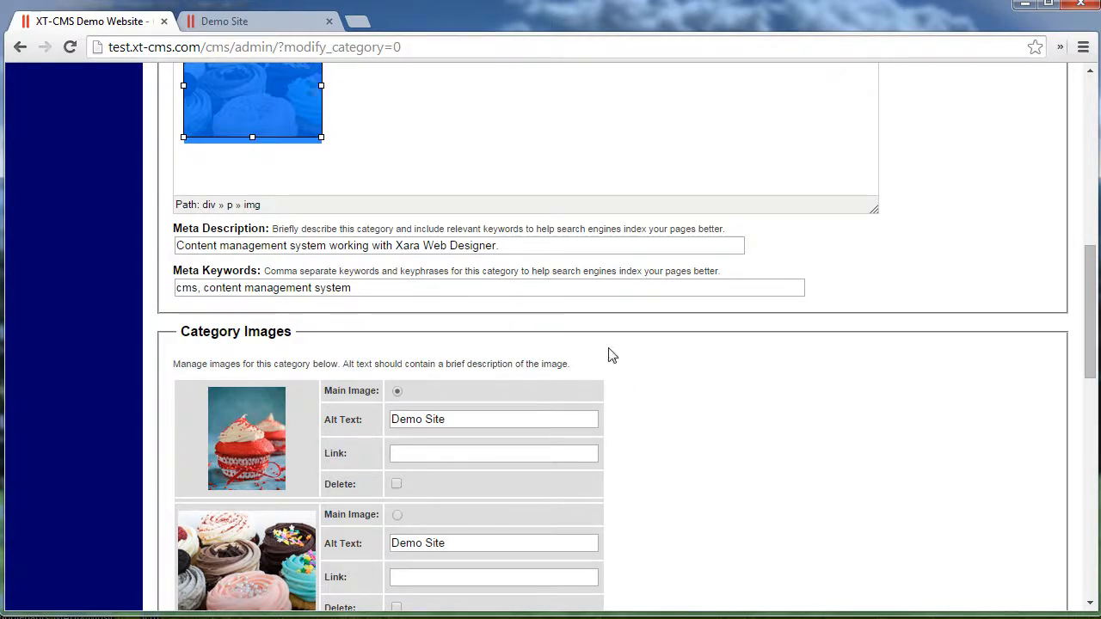
pyautogui.scroll(3, 596, 306)
pyautogui.scroll(1, 596, 305)
pyautogui.click(624, 256)
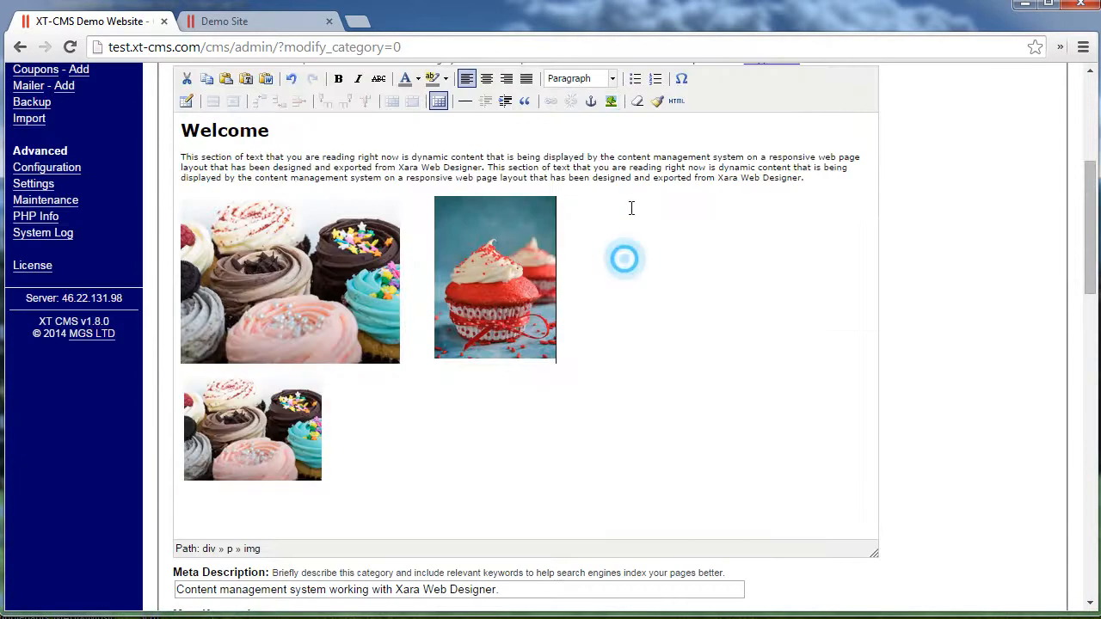
pyautogui.click(610, 101)
pyautogui.click(698, 243)
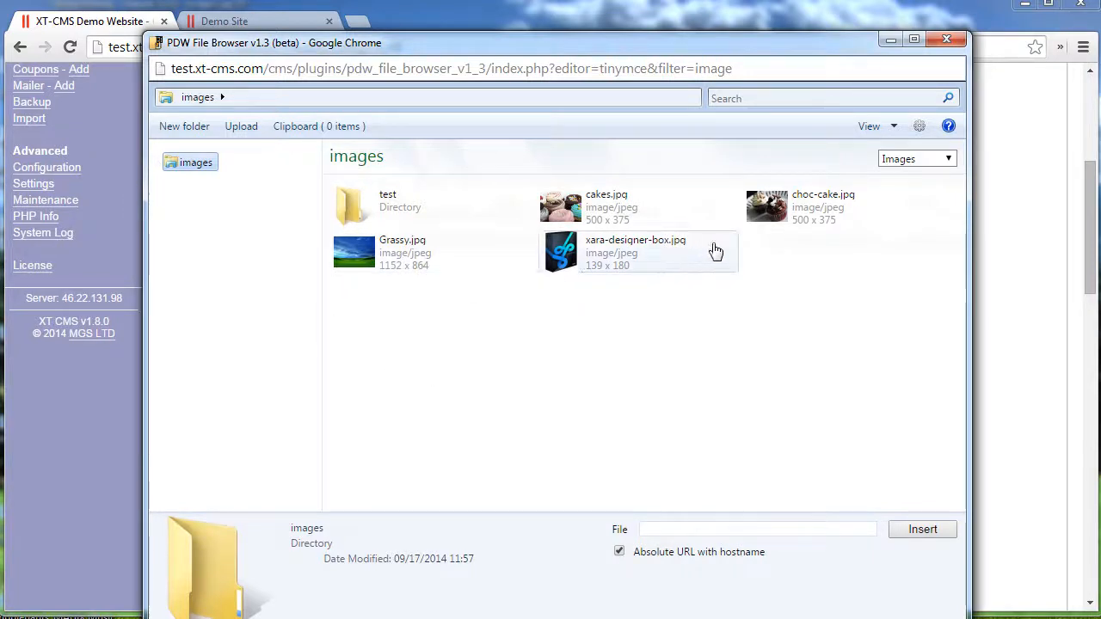
pyautogui.moveTo(750, 43); pyautogui.dragTo(676, 93)
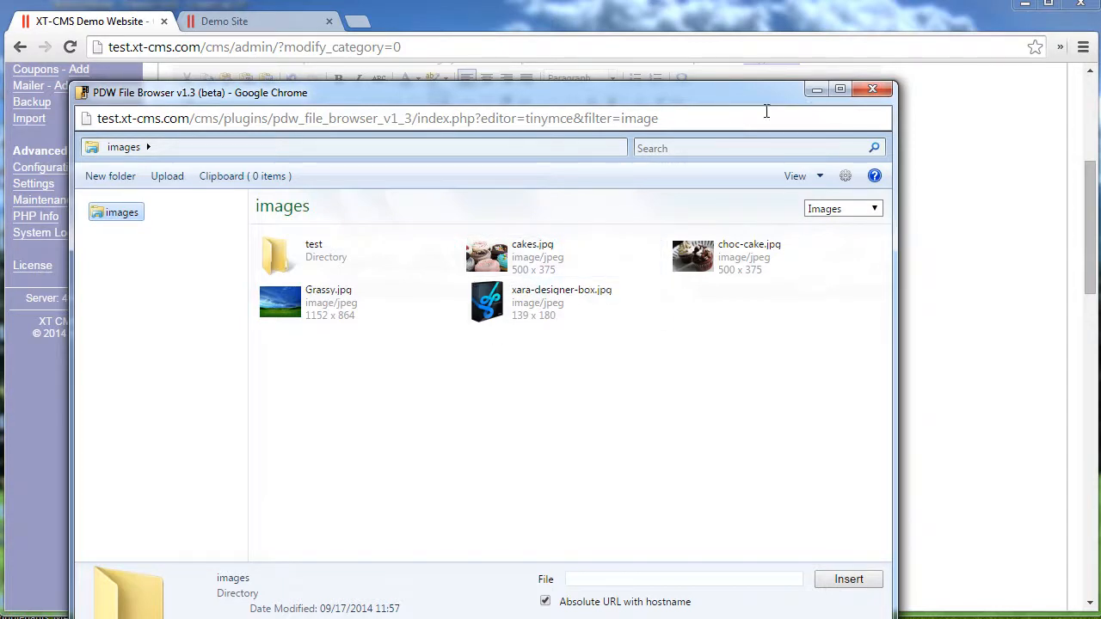
pyautogui.click(872, 89)
pyautogui.scroll(-2, 676, 359)
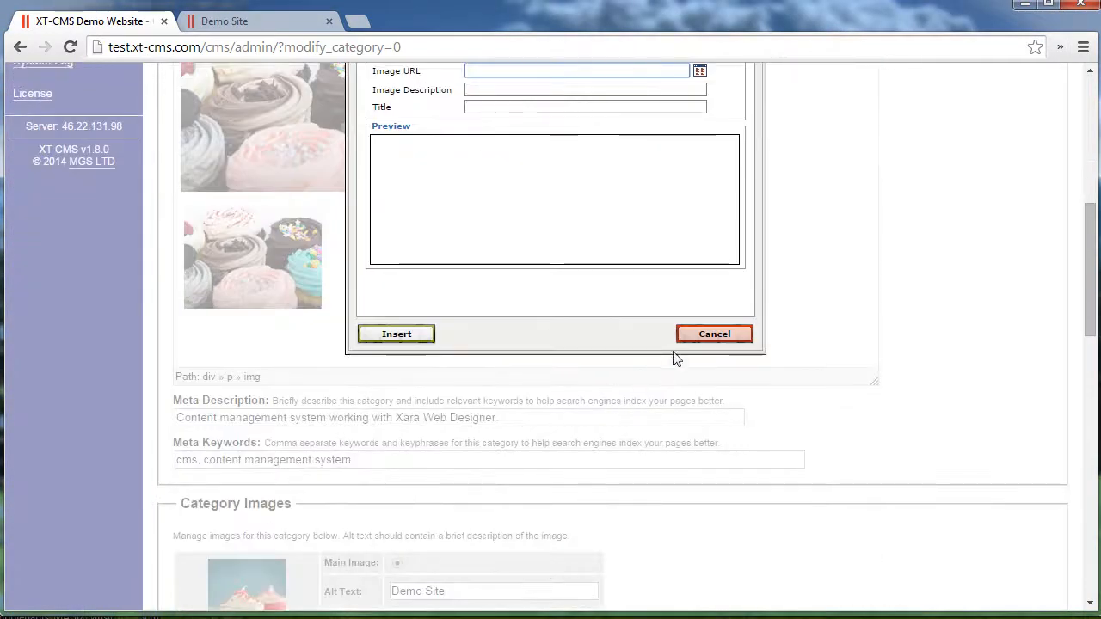
pyautogui.click(717, 337)
# Step: View the red cupcake category image at full size in a new tab and highlight the file path in its URL
pyautogui.scroll(-3, 550, 393)
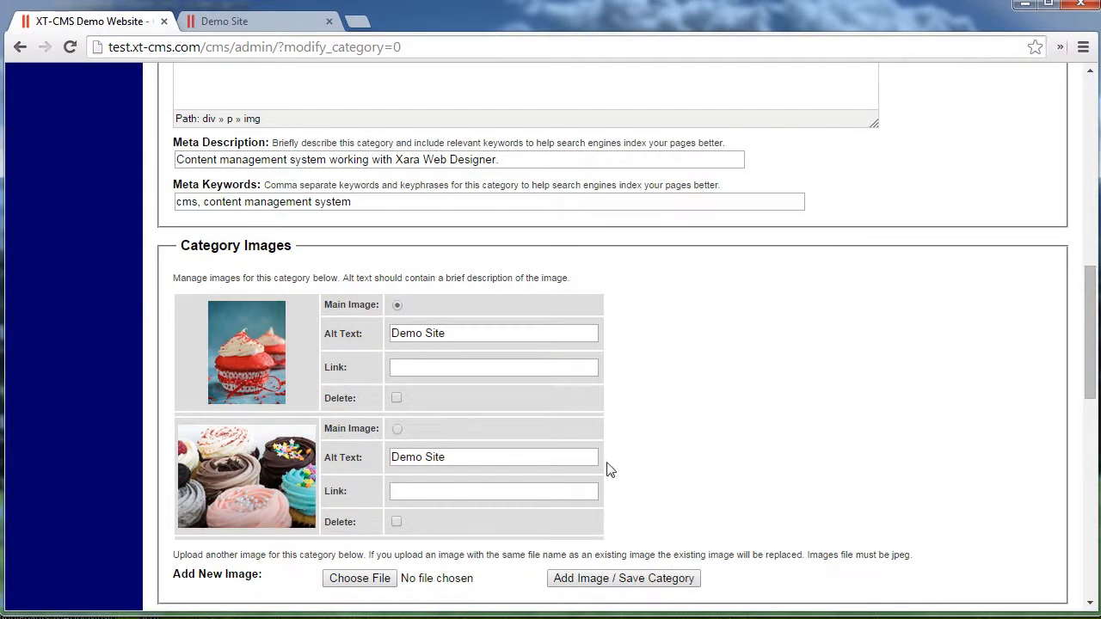
pyautogui.scroll(1, 685, 465)
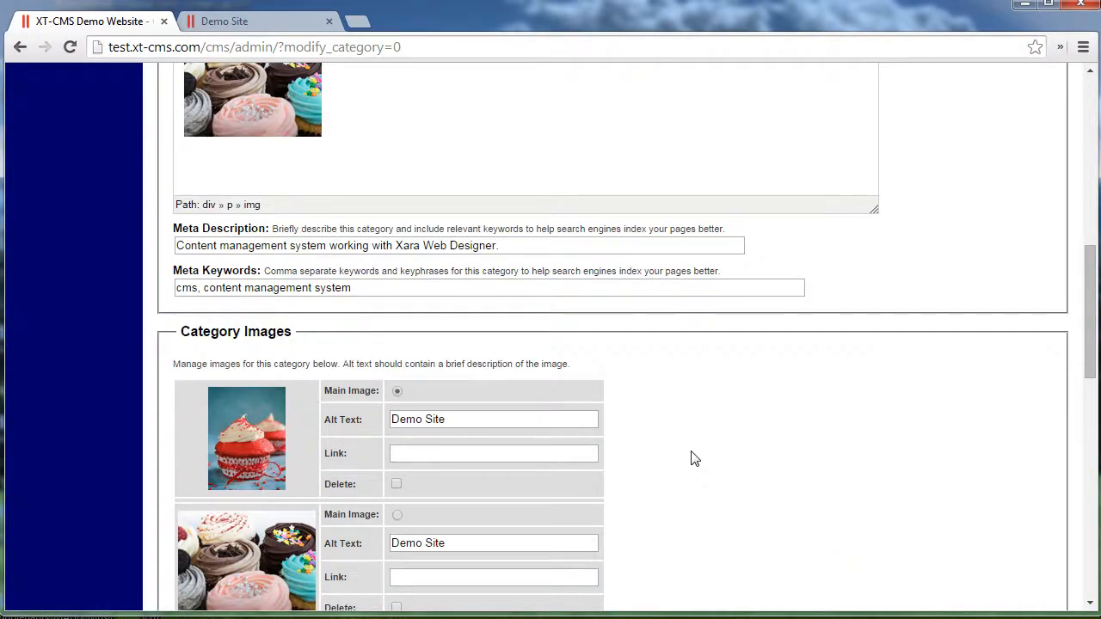
pyautogui.scroll(-2, 688, 452)
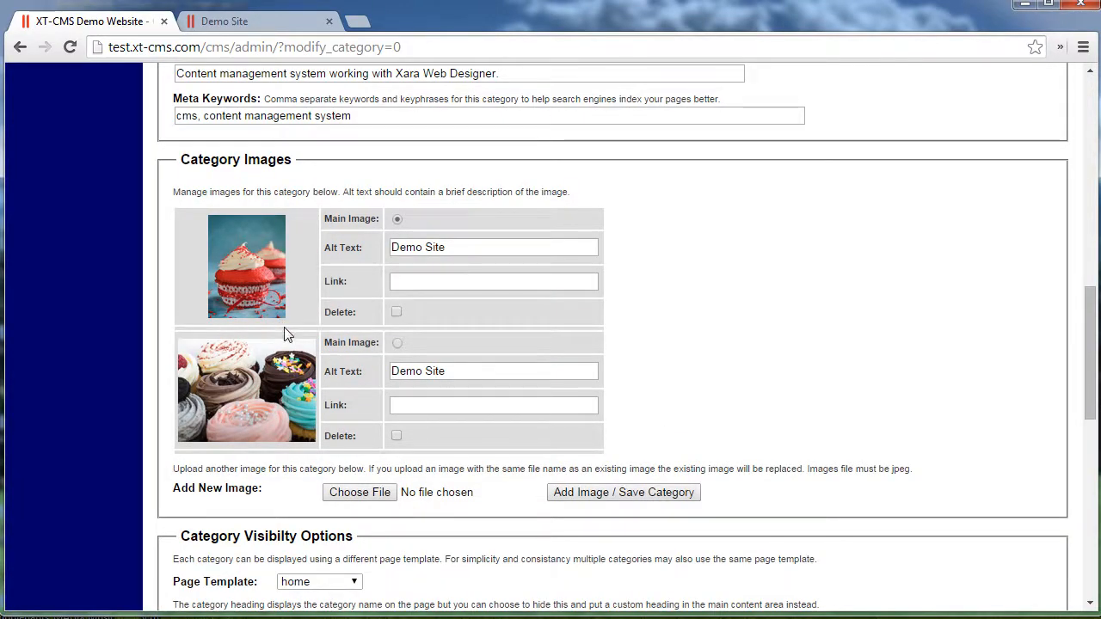
pyautogui.scroll(1, 241, 305)
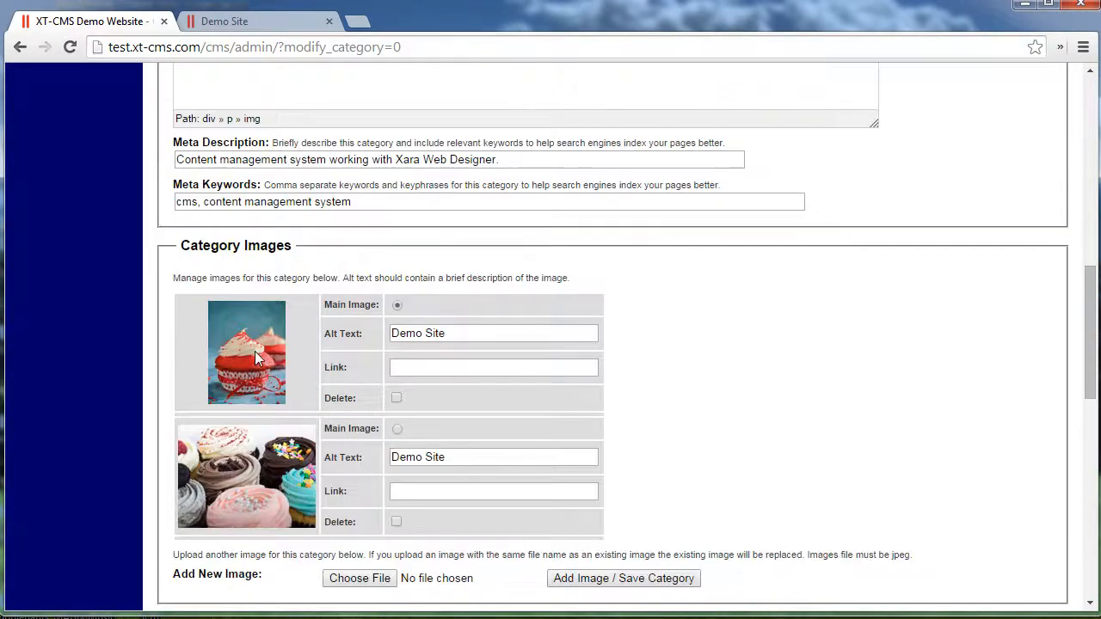
pyautogui.rightClick(255, 336)
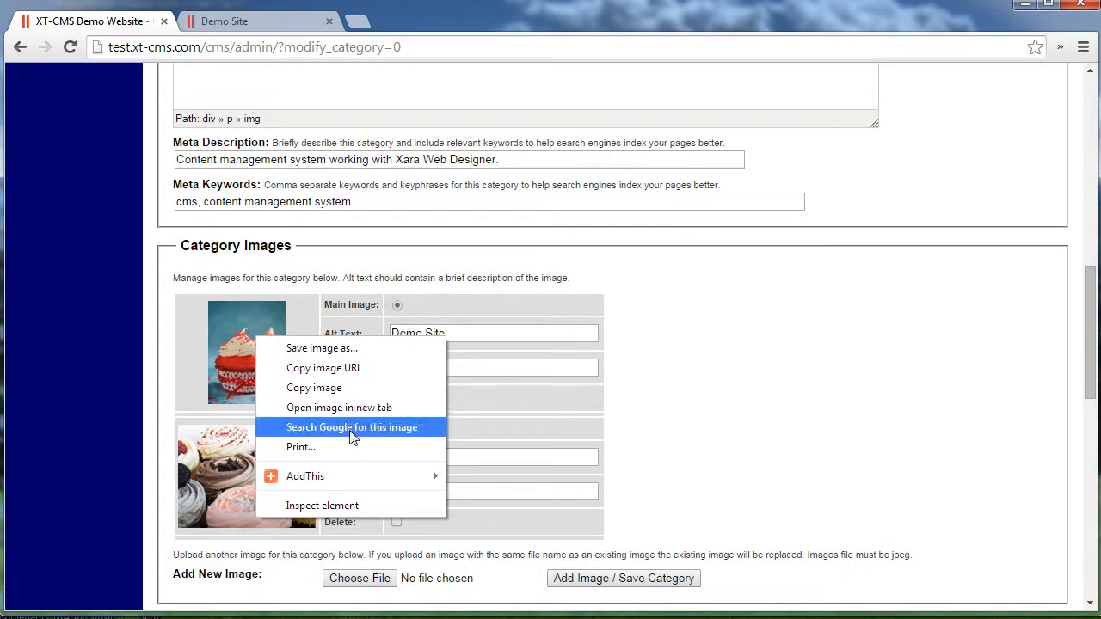
pyautogui.rightClick(229, 337)
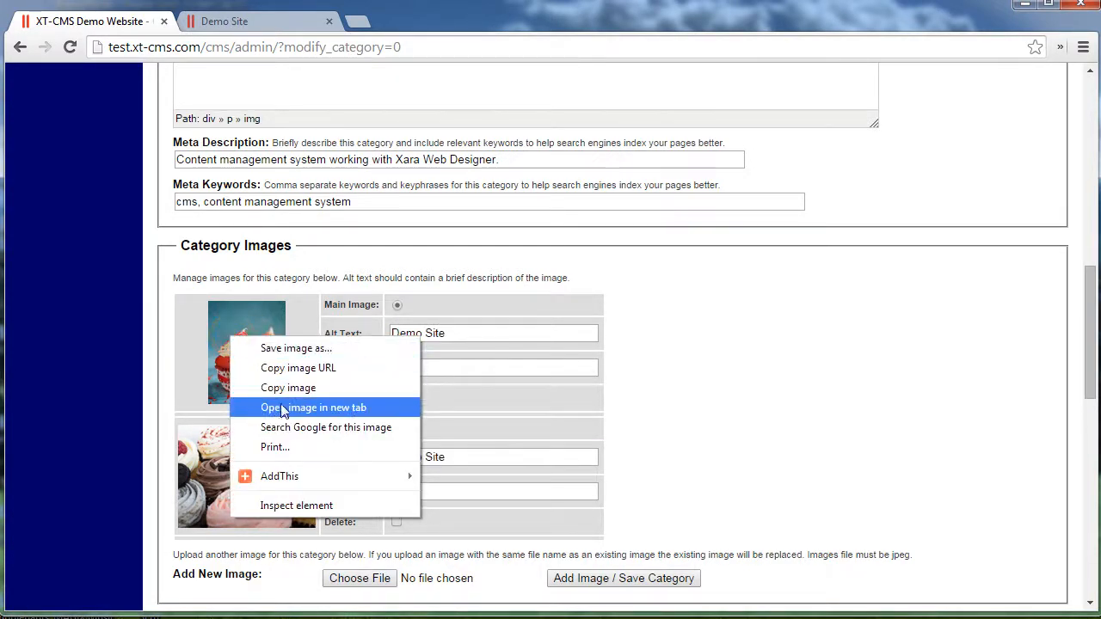
pyautogui.click(350, 409)
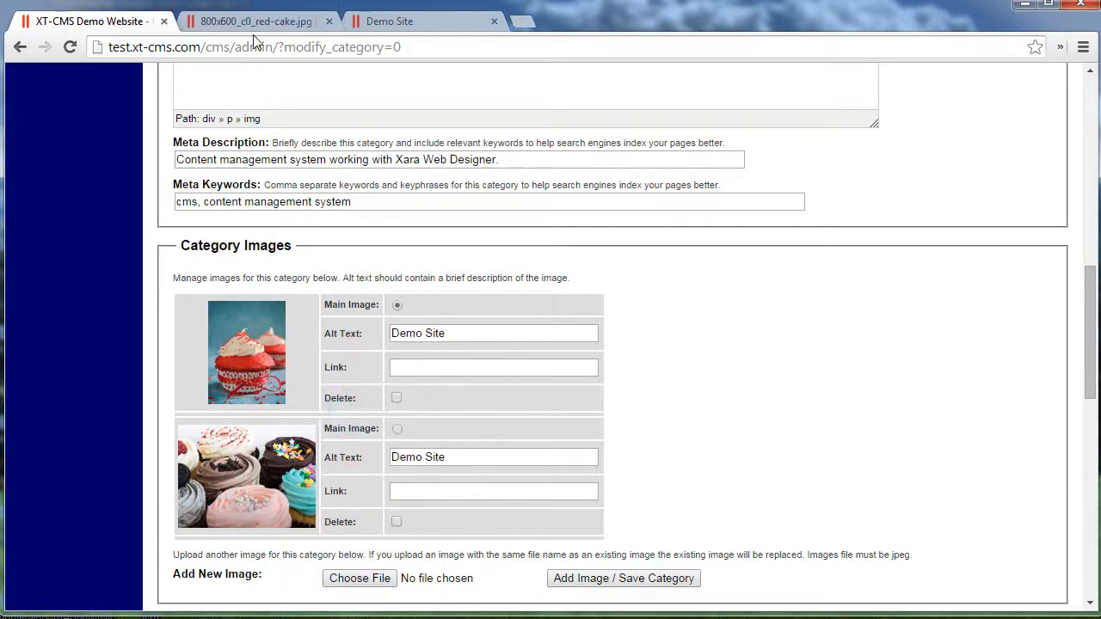
pyautogui.click(253, 21)
pyautogui.moveTo(166, 48); pyautogui.dragTo(437, 49)
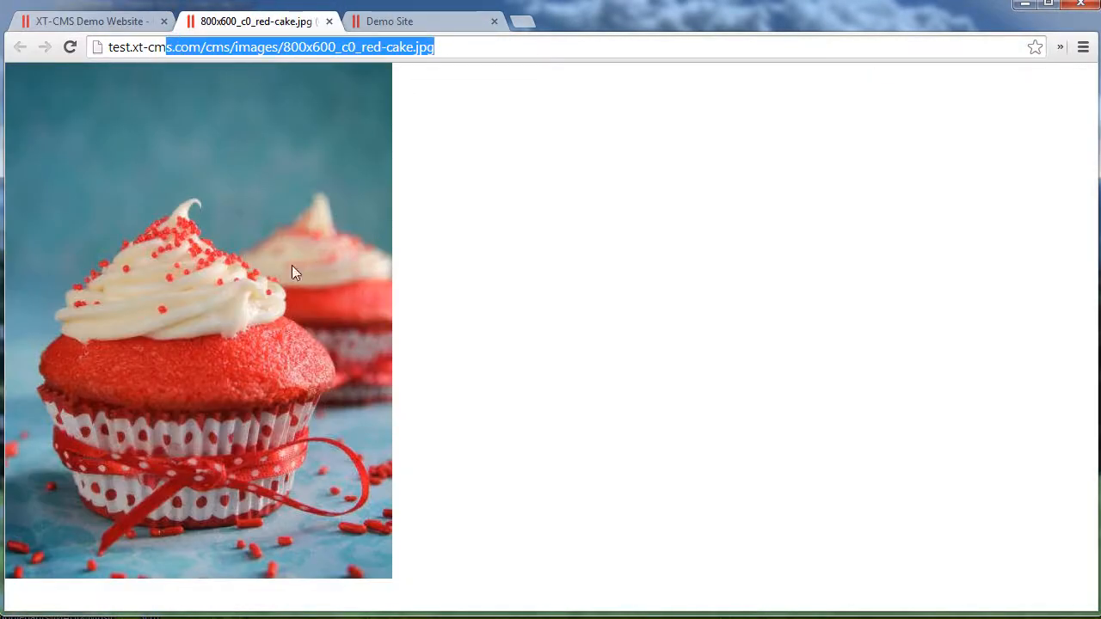
# Step: Return to the category editor, compare the category images with those in the main content, and briefly open the empty image insertion dialog
pyautogui.click(133, 24)
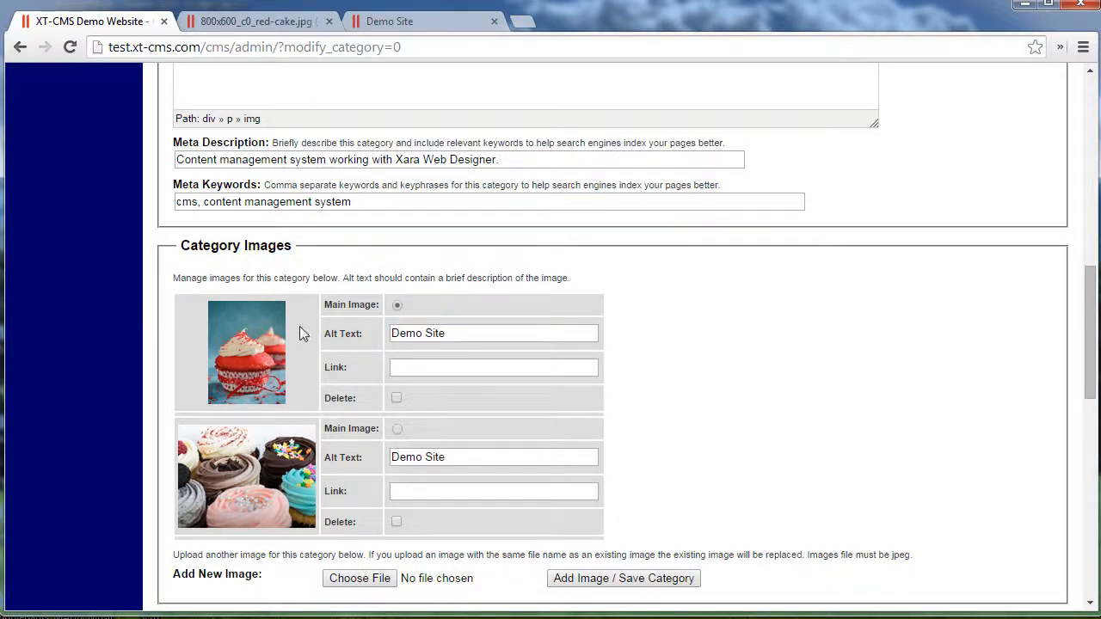
pyautogui.scroll(8, 644, 356)
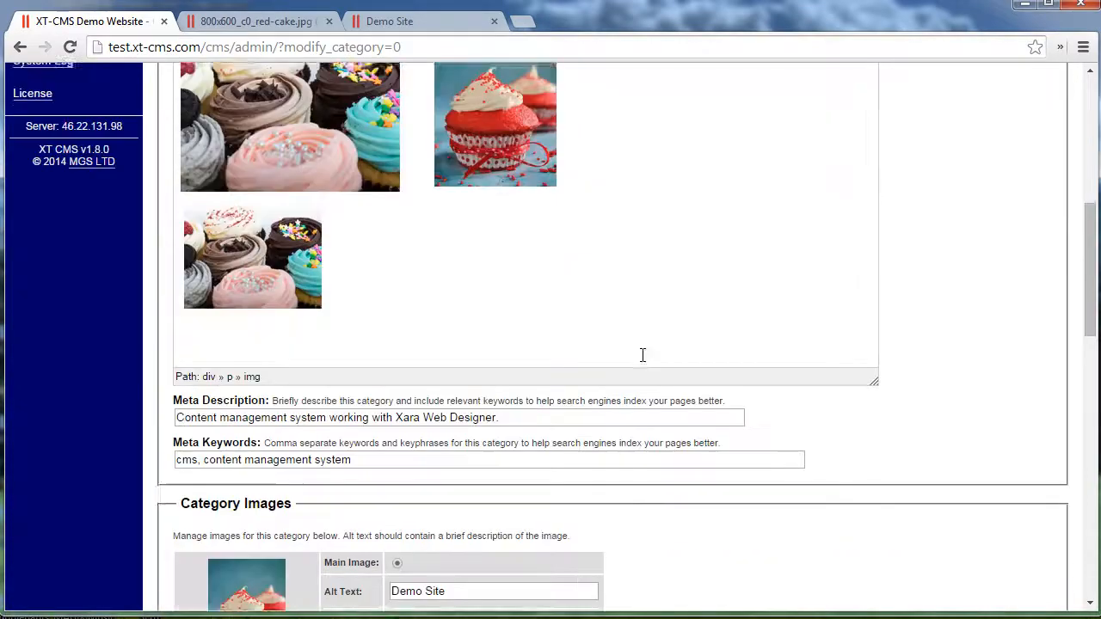
pyautogui.scroll(-5, 499, 301)
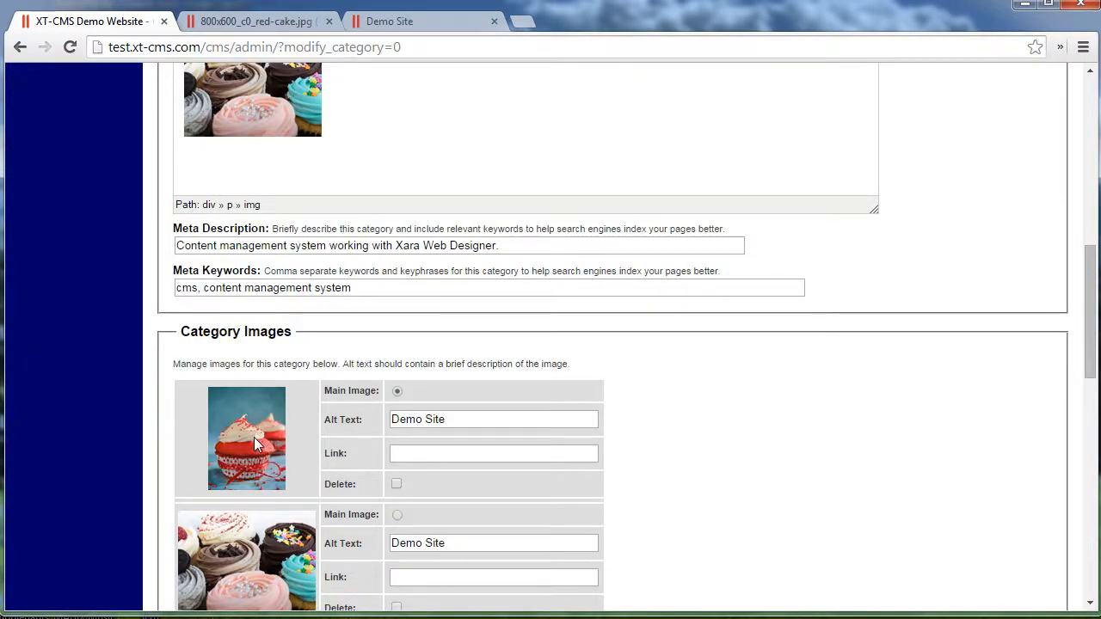
pyautogui.scroll(3, 254, 437)
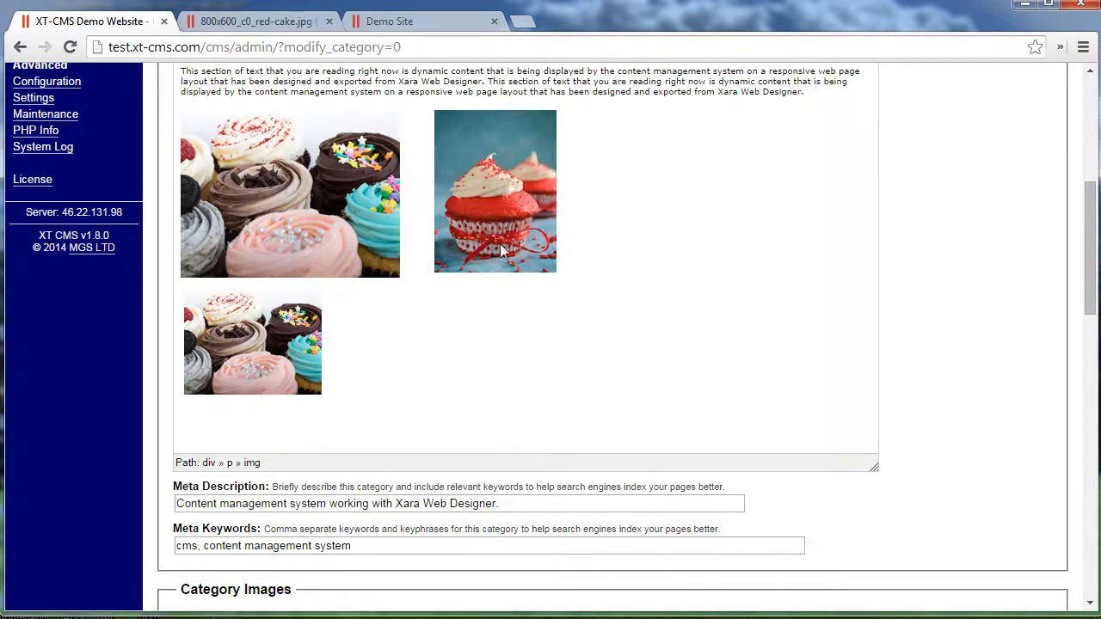
pyautogui.scroll(2, 502, 245)
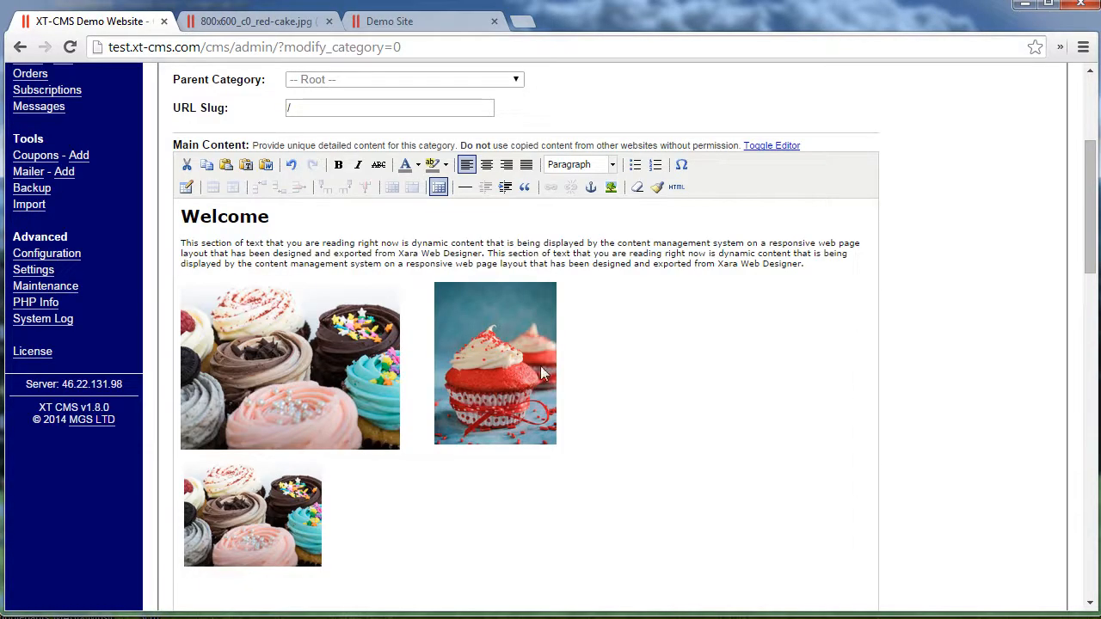
pyautogui.click(610, 187)
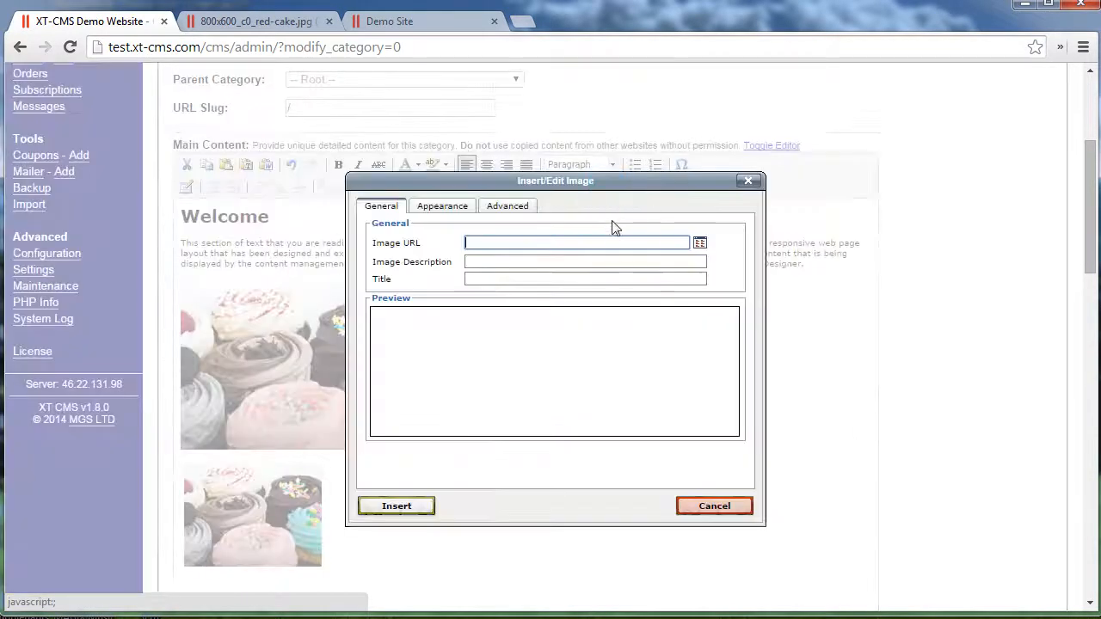
pyautogui.click(748, 181)
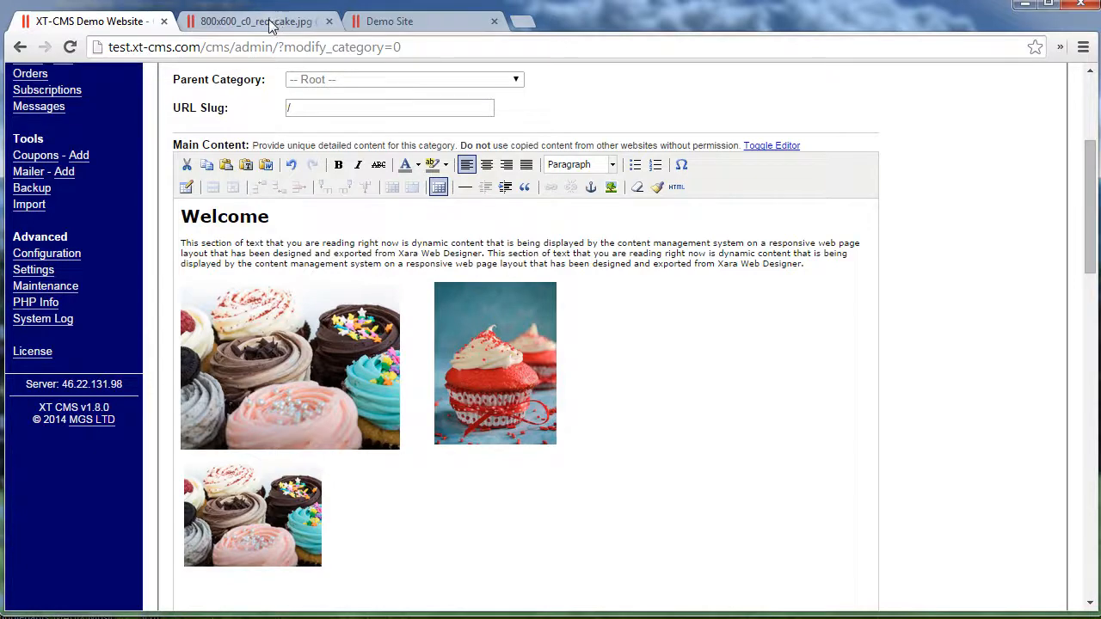
# Step: View the Welcome section and its cake images on the live Demo Site home page
pyautogui.click(403, 26)
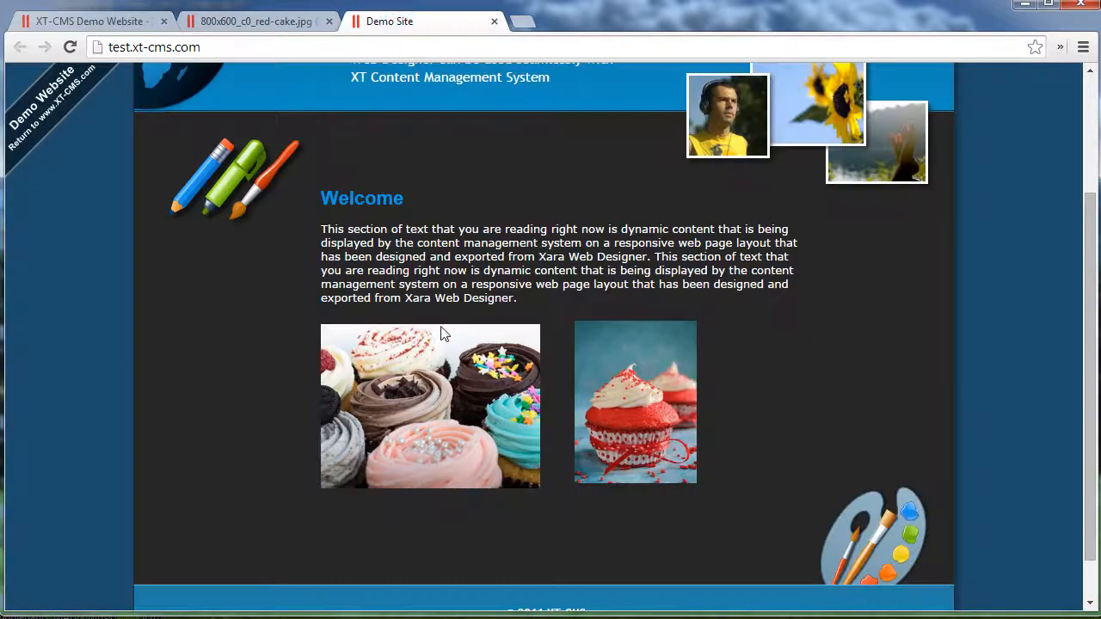
pyautogui.scroll(1, 537, 297)
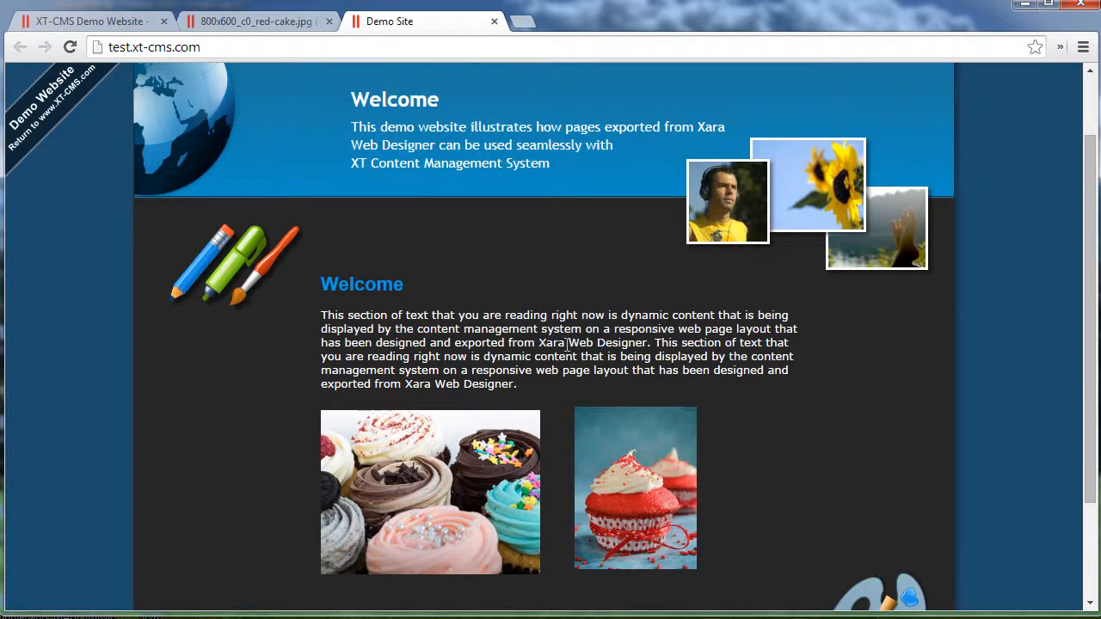